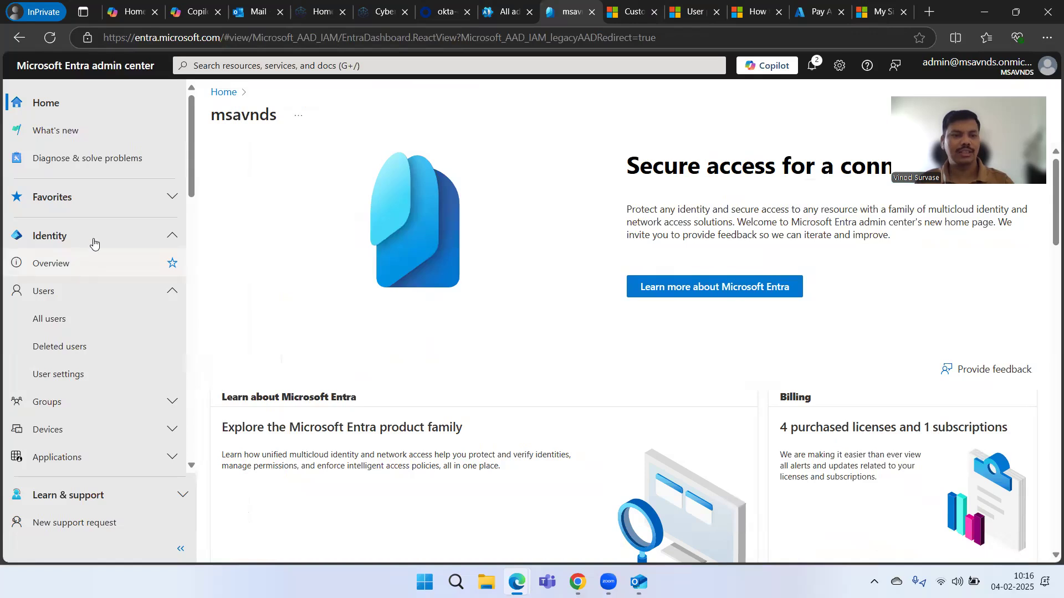
- Collapse Protection and go to Identity > Users > All users to list the 125 users
left_click(101, 277)
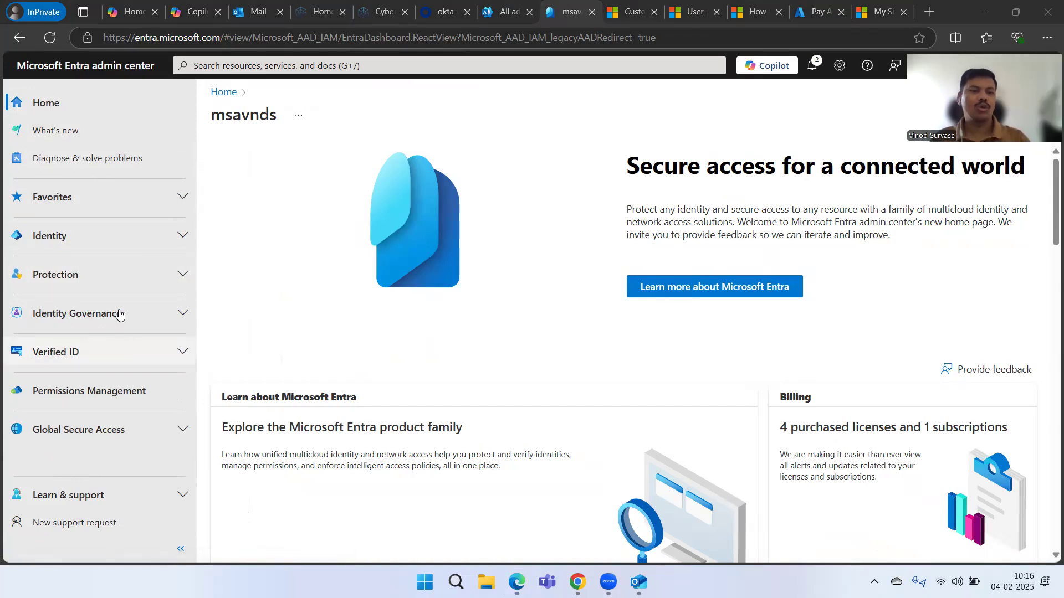
left_click(113, 239)
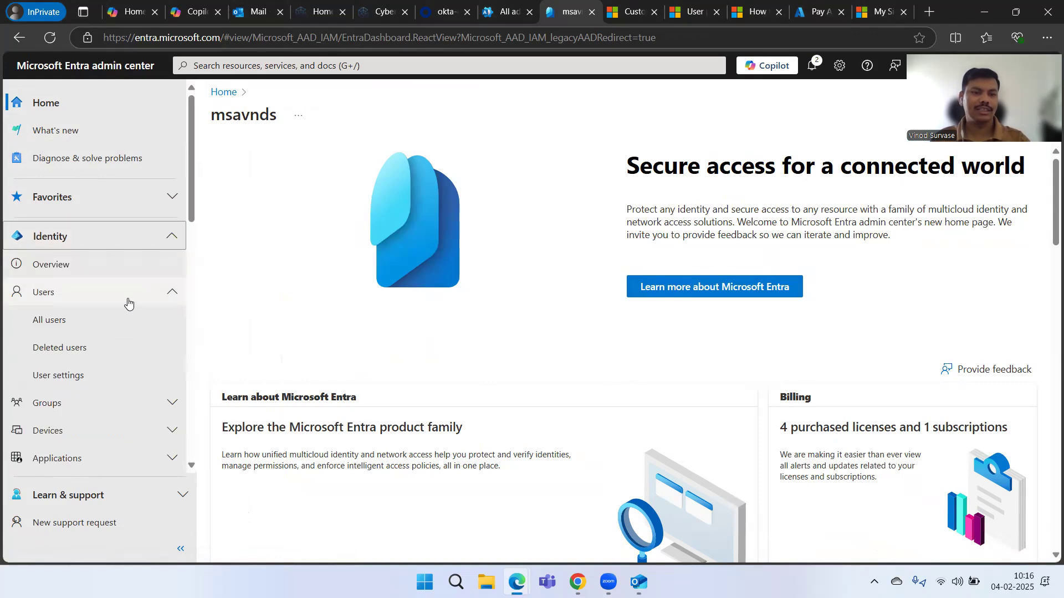
left_click(93, 324)
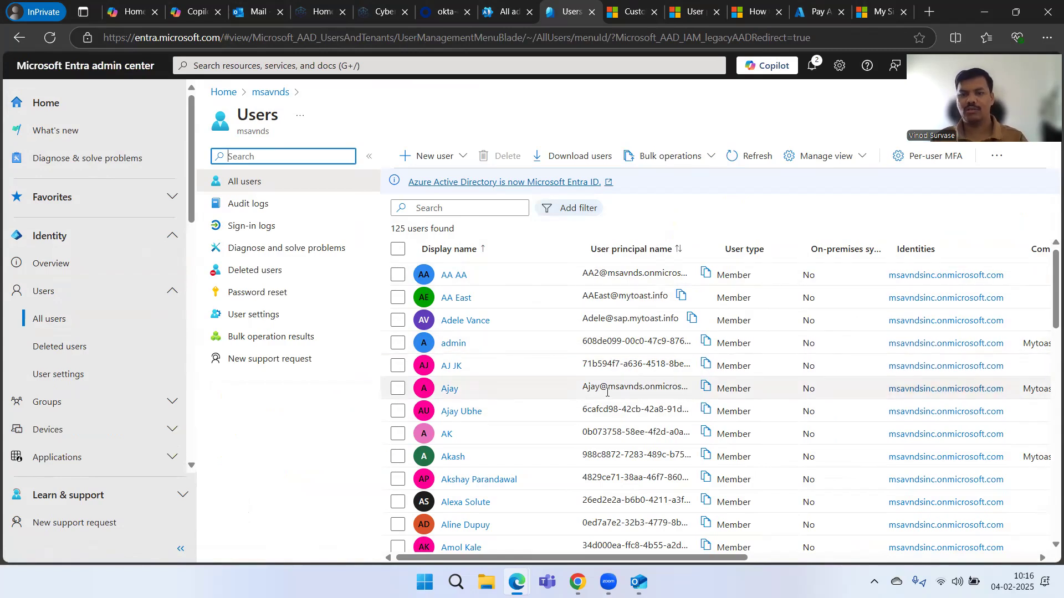
scroll(610, 390, "right", 5)
scroll(610, 391, "right", 3)
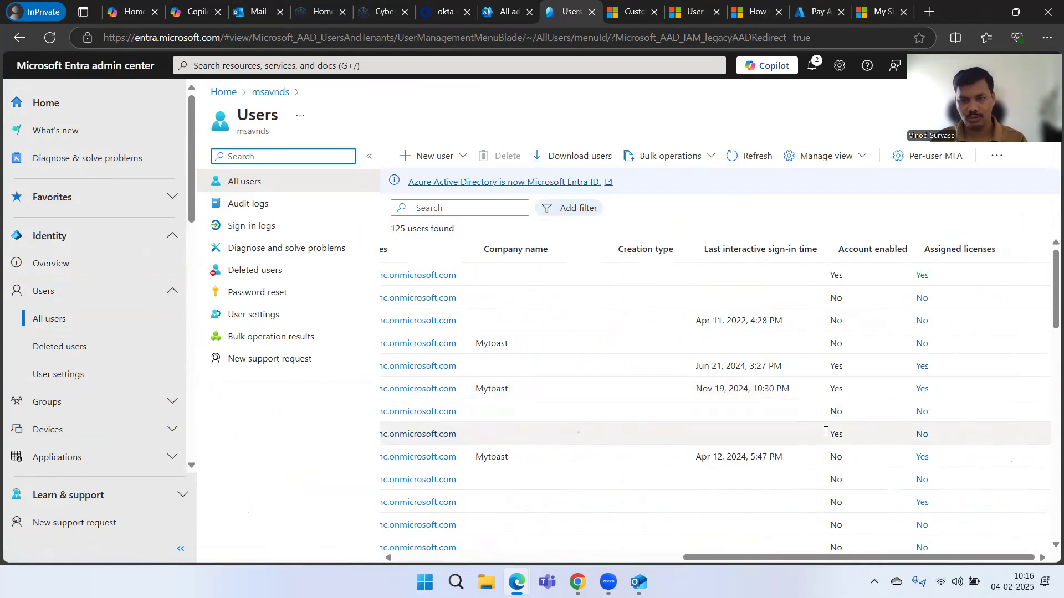
left_click(705, 253)
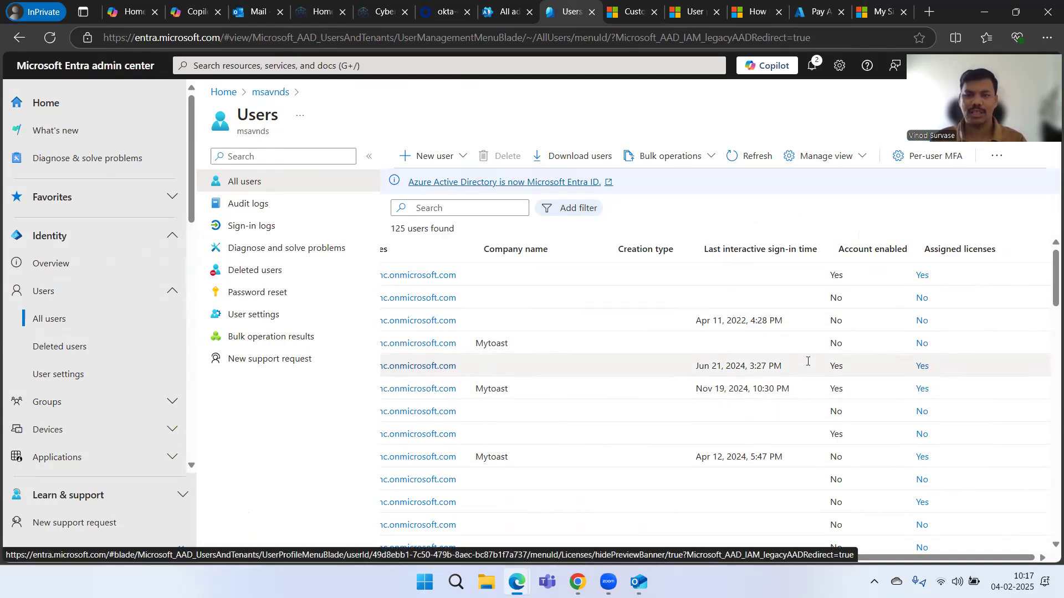
scroll(808, 361, "left", 10)
- Delete the Assigned licenses and Account enabled columns in Edit columns and save the view
left_click(817, 160)
left_click(812, 182)
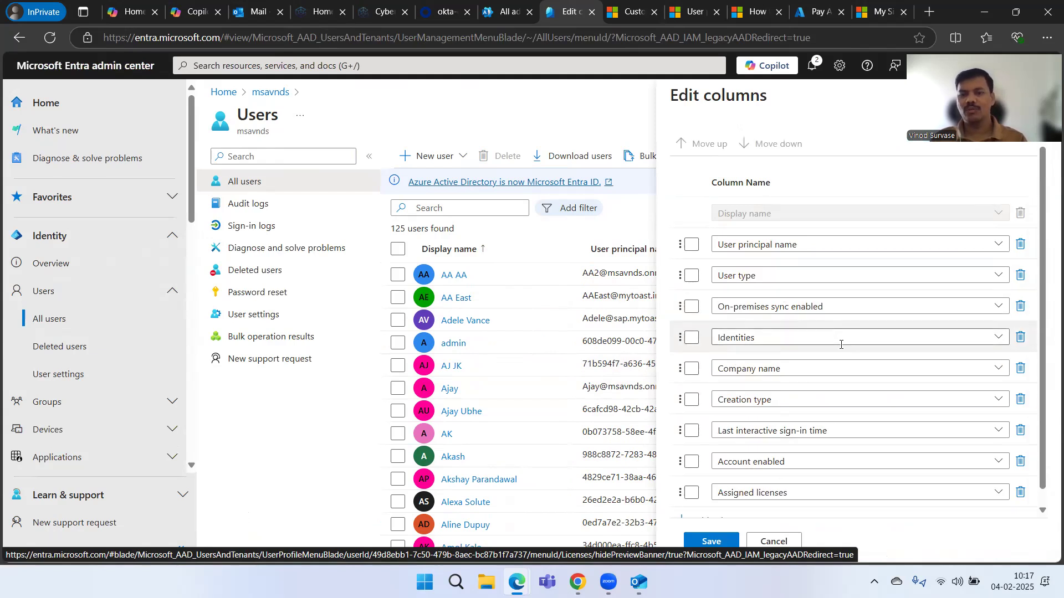
scroll(841, 344, "down", 1)
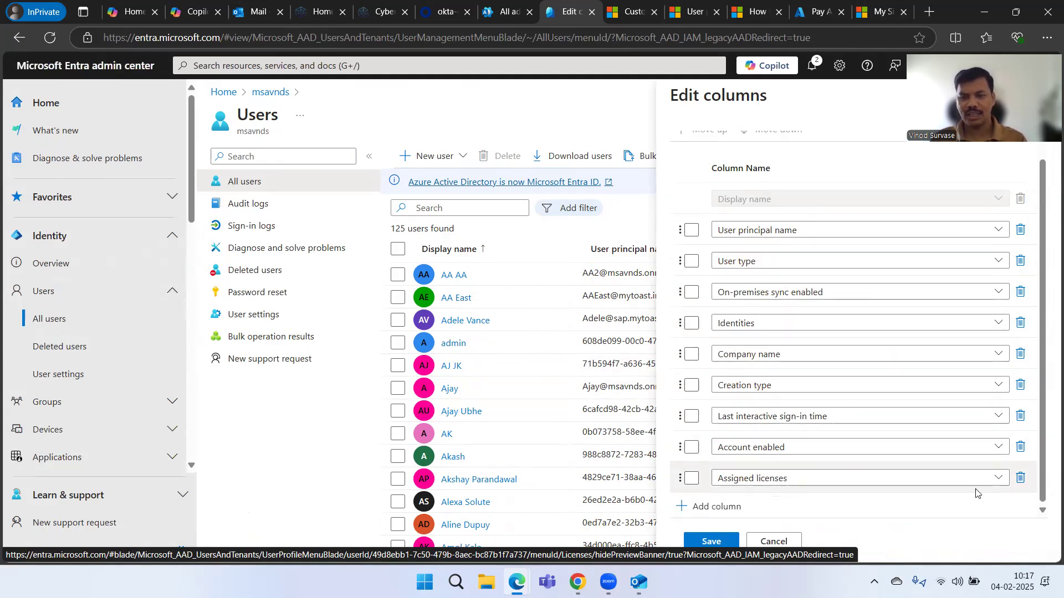
left_click(1021, 479)
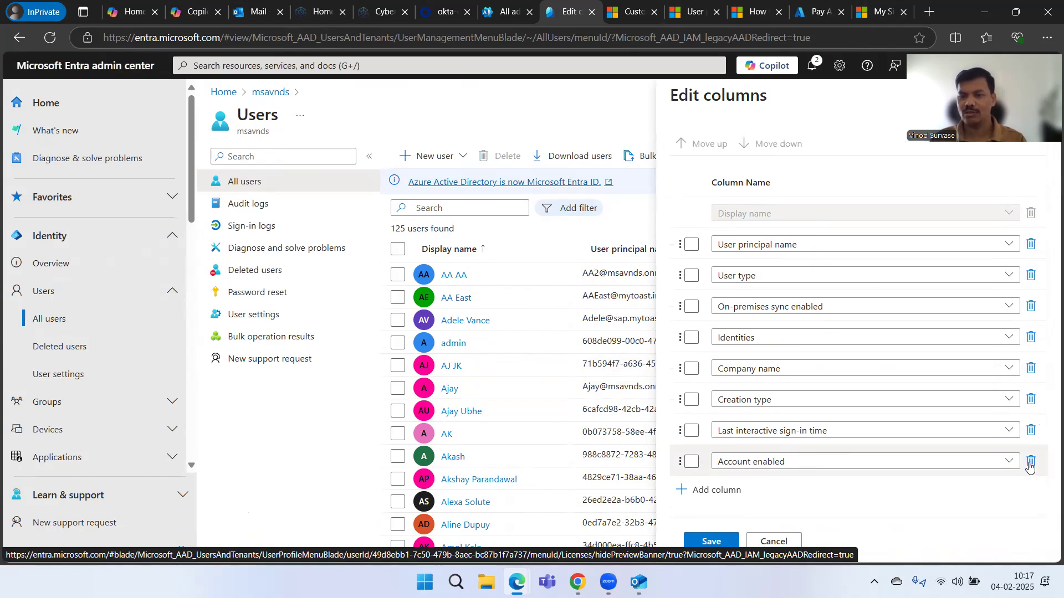
left_click(1030, 462)
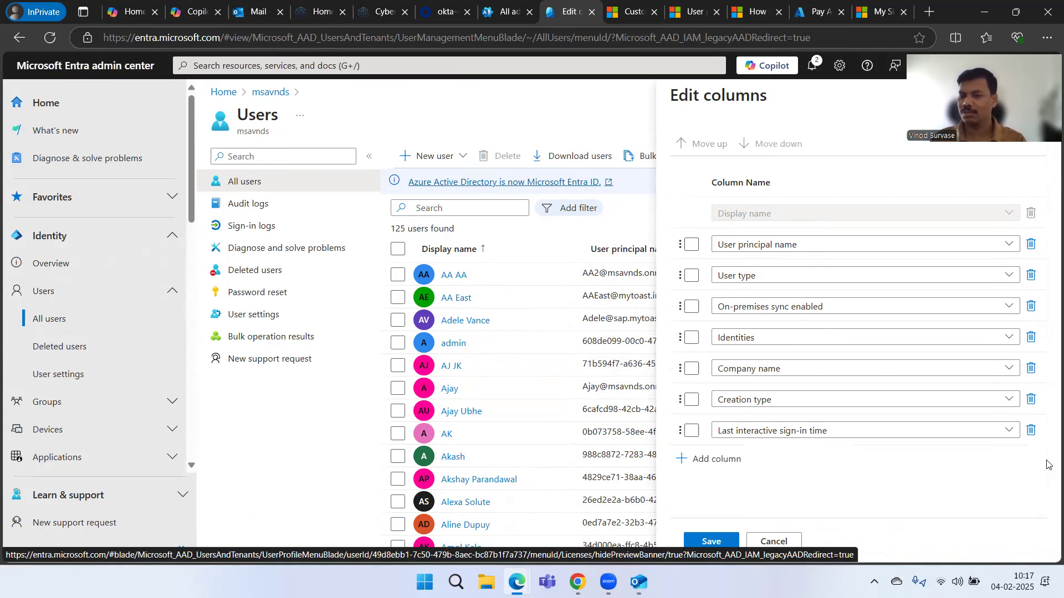
left_click(710, 542)
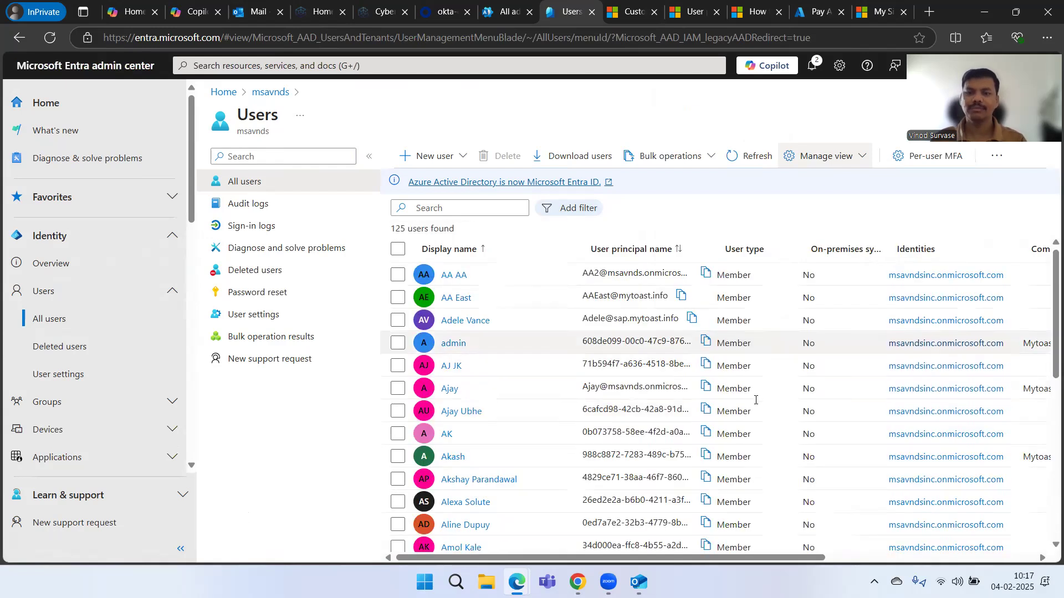
scroll(758, 404, "right", 5)
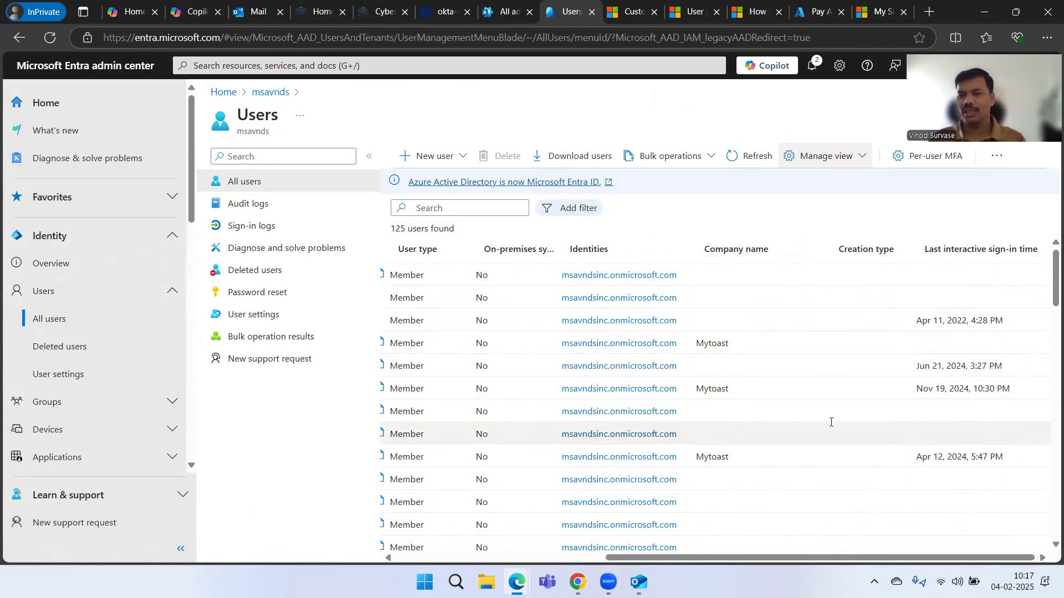
- Add the Account enabled and Assigned licenses columns back to the users table
left_click(814, 158)
left_click(814, 185)
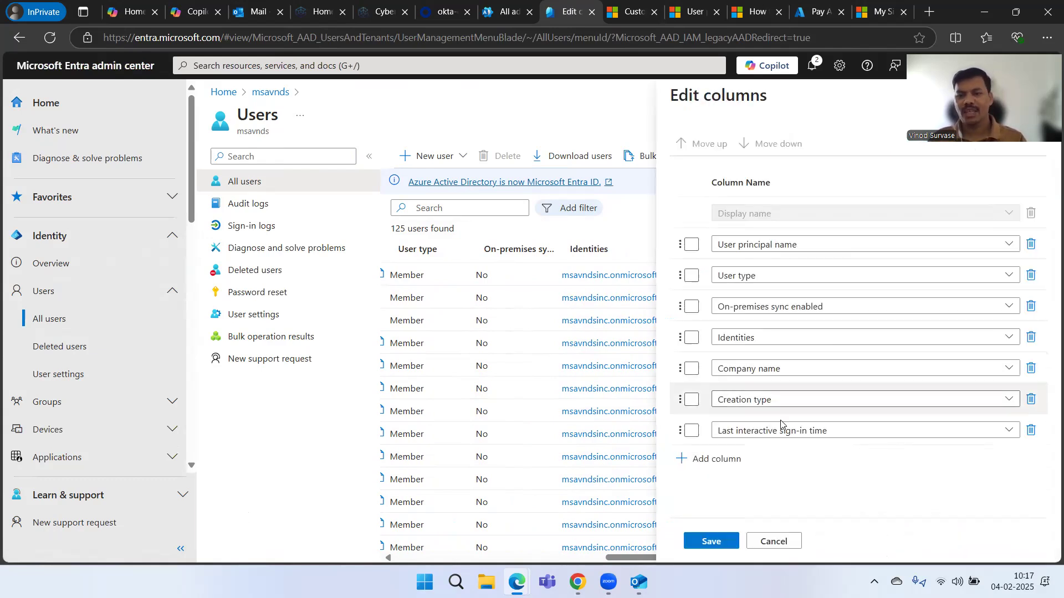
left_click(718, 459)
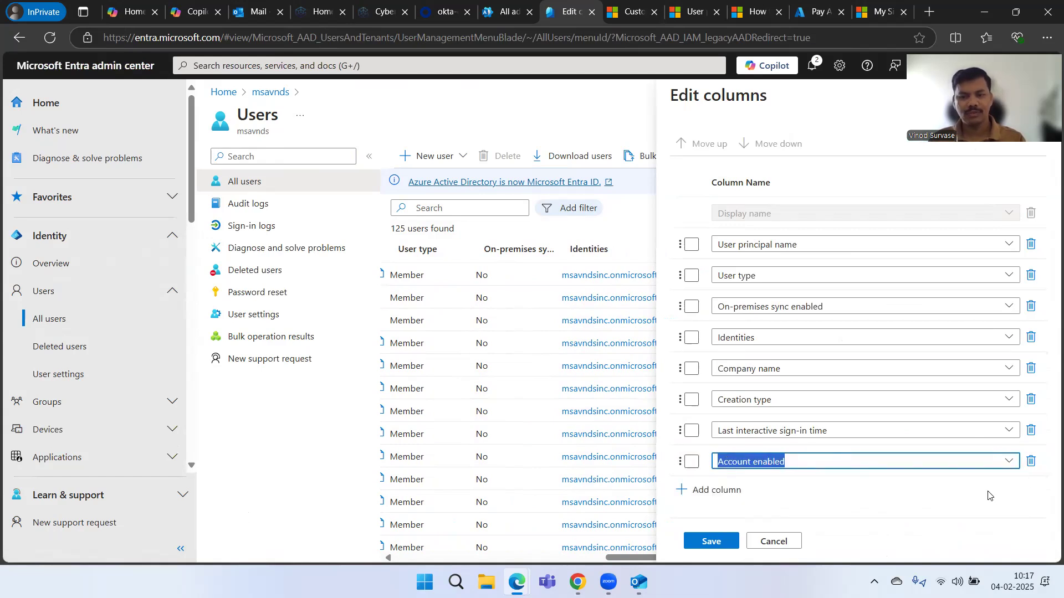
left_click(717, 490)
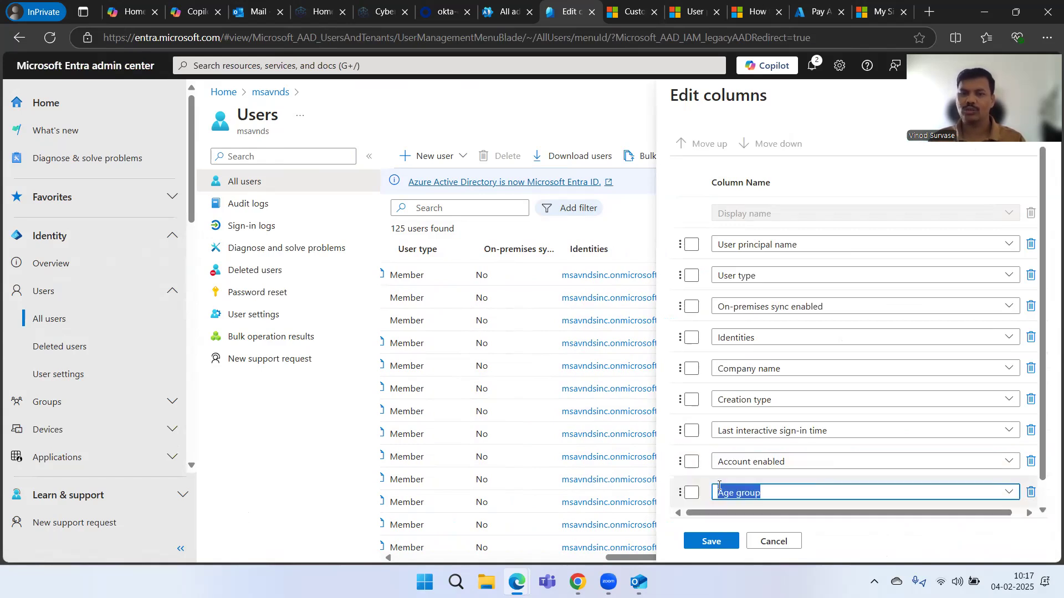
scroll(876, 433, "down", 1)
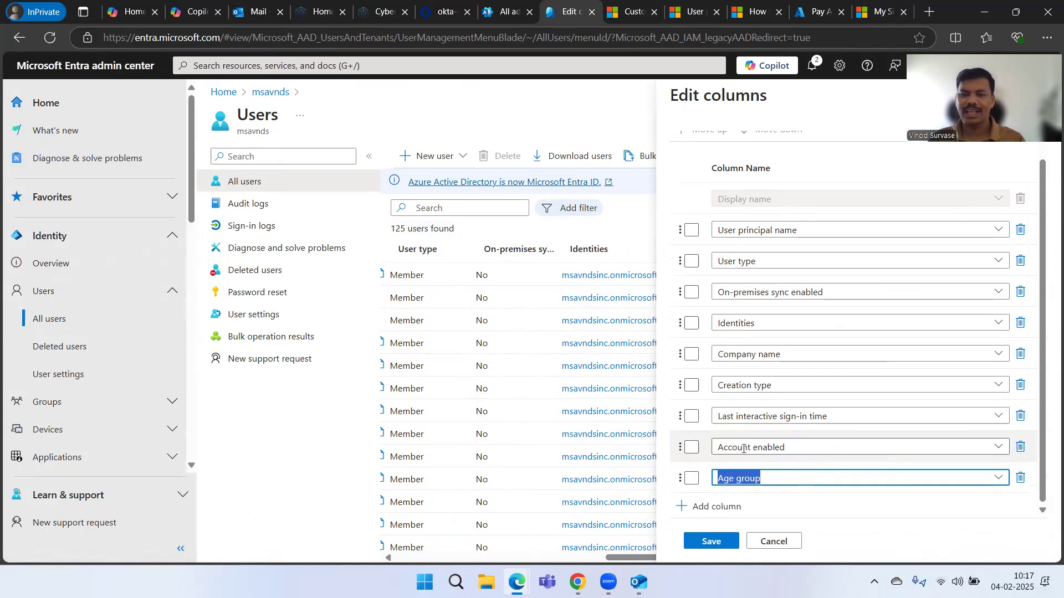
left_click(998, 478)
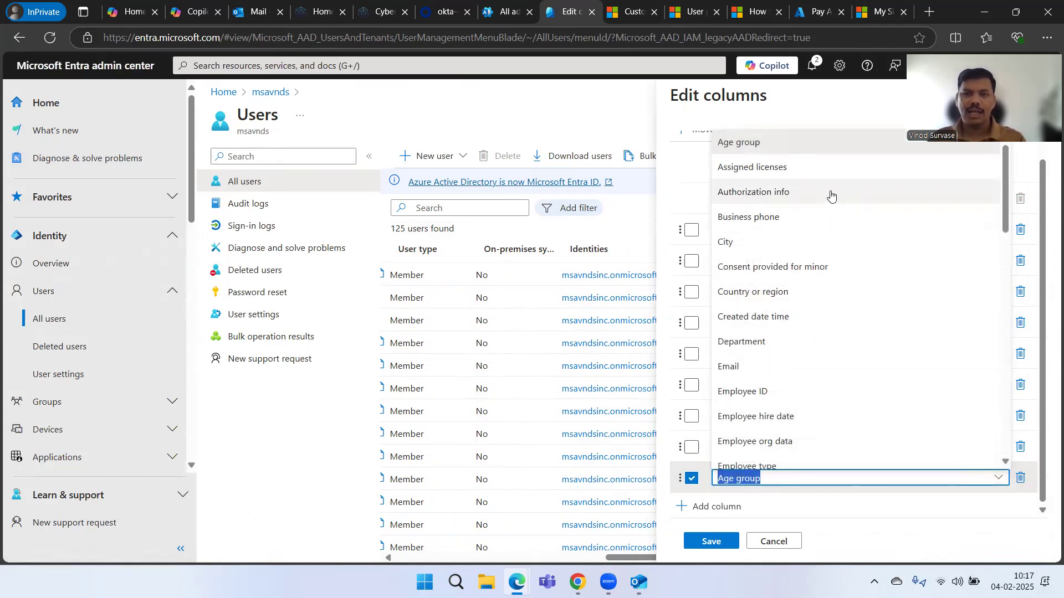
left_click(809, 167)
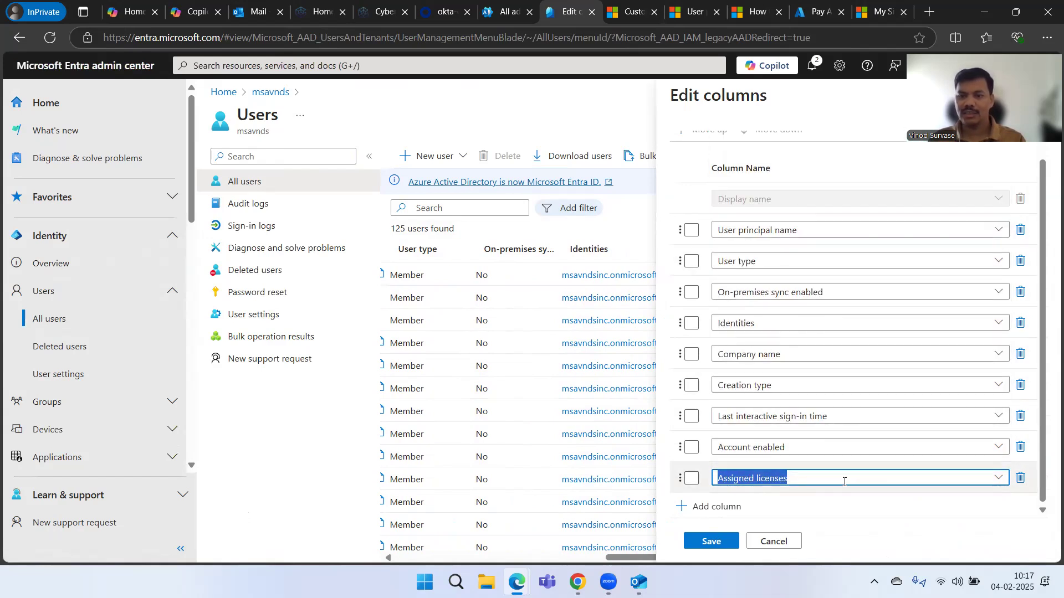
- Add a Last password change date time column
left_click(723, 505)
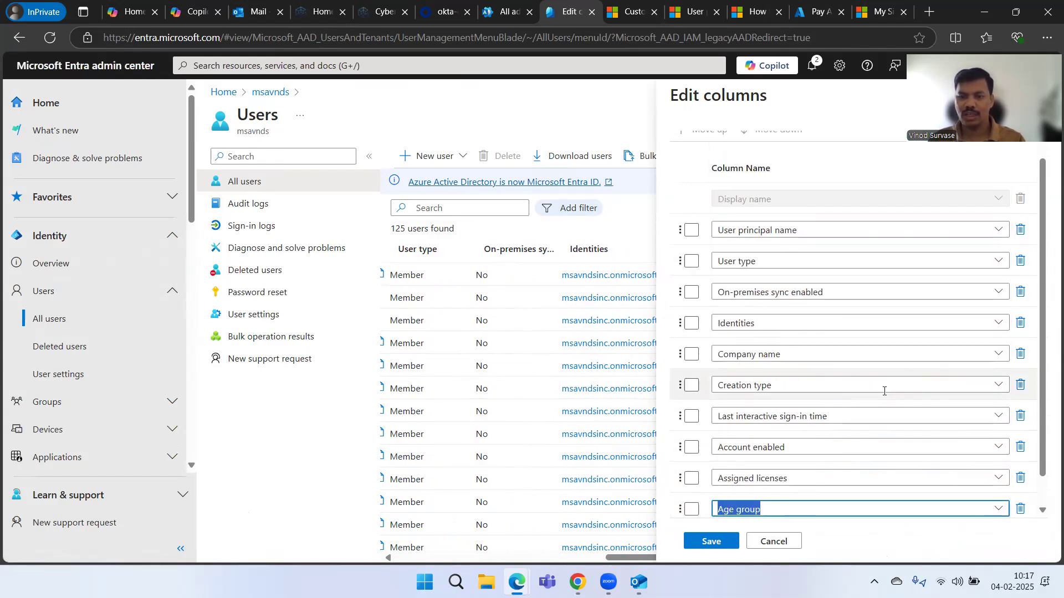
scroll(883, 389, "down", 1)
left_click(998, 478)
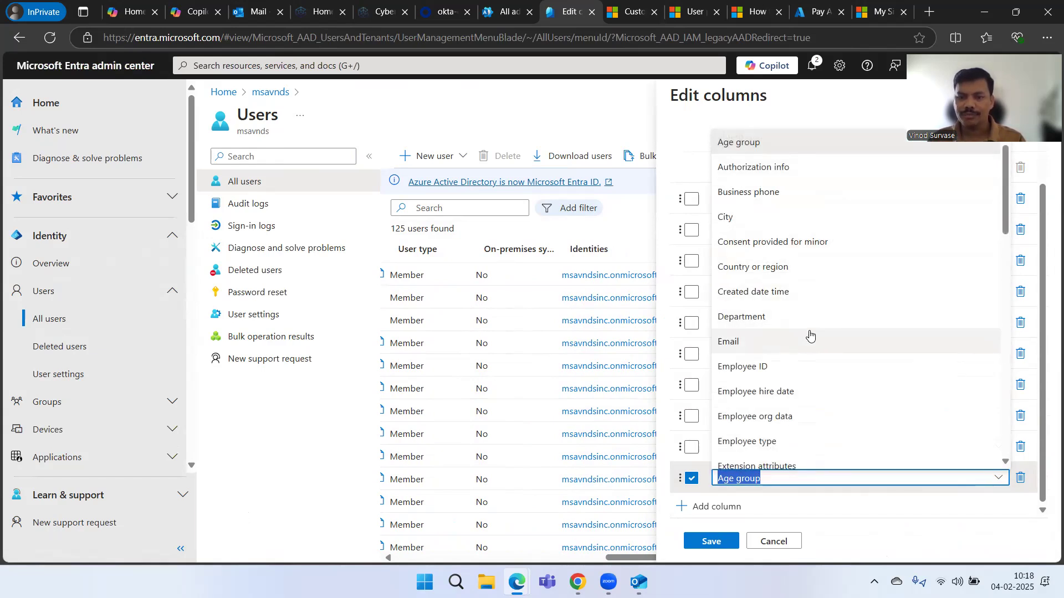
scroll(838, 270, "down", 1)
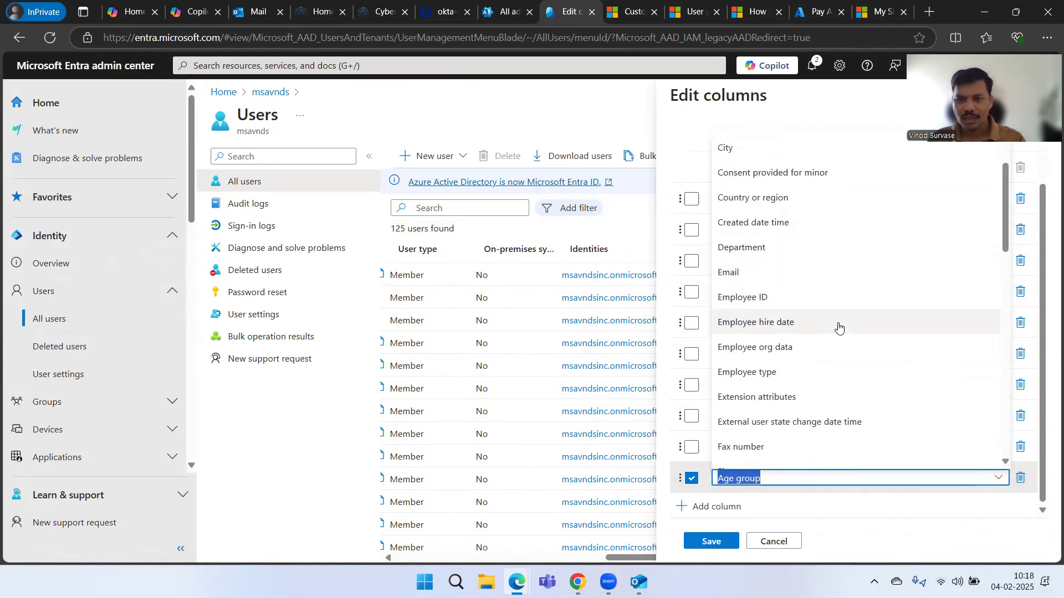
scroll(835, 335, "down", 1)
scroll(854, 353, "down", 2)
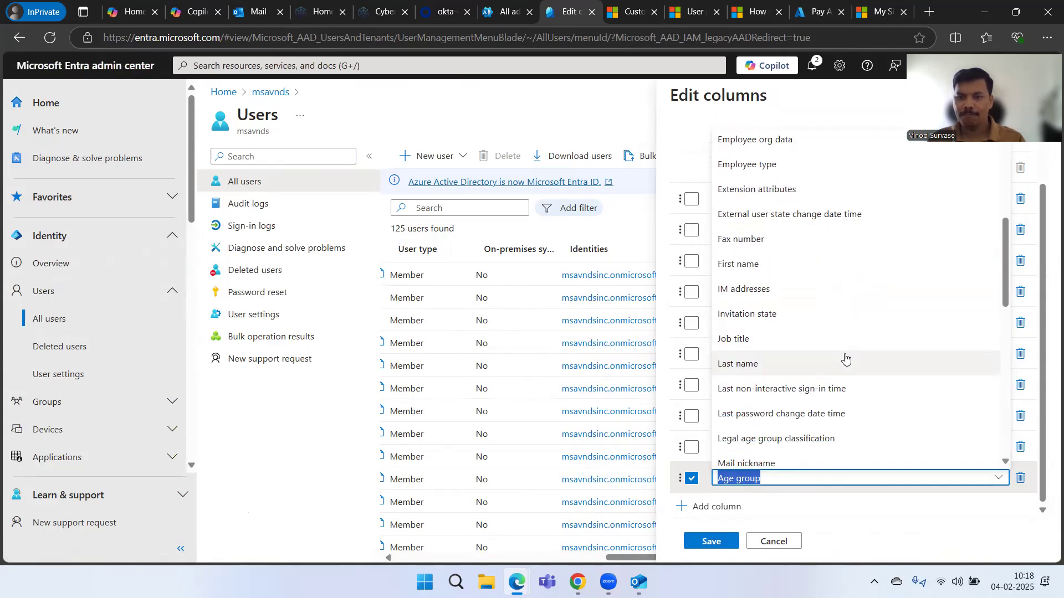
scroll(874, 348, "down", 2)
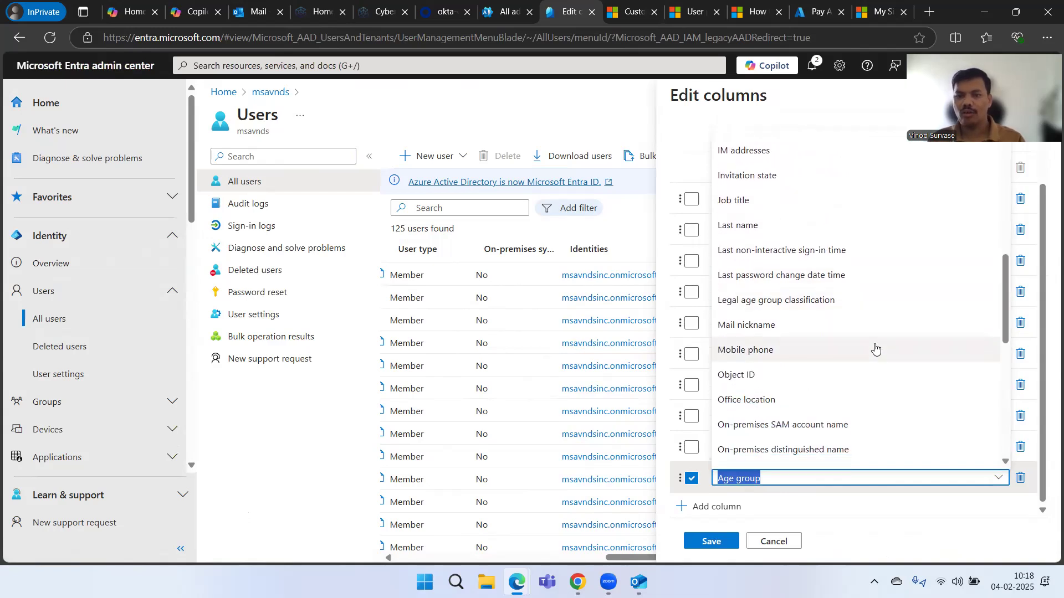
scroll(875, 348, "down", 6)
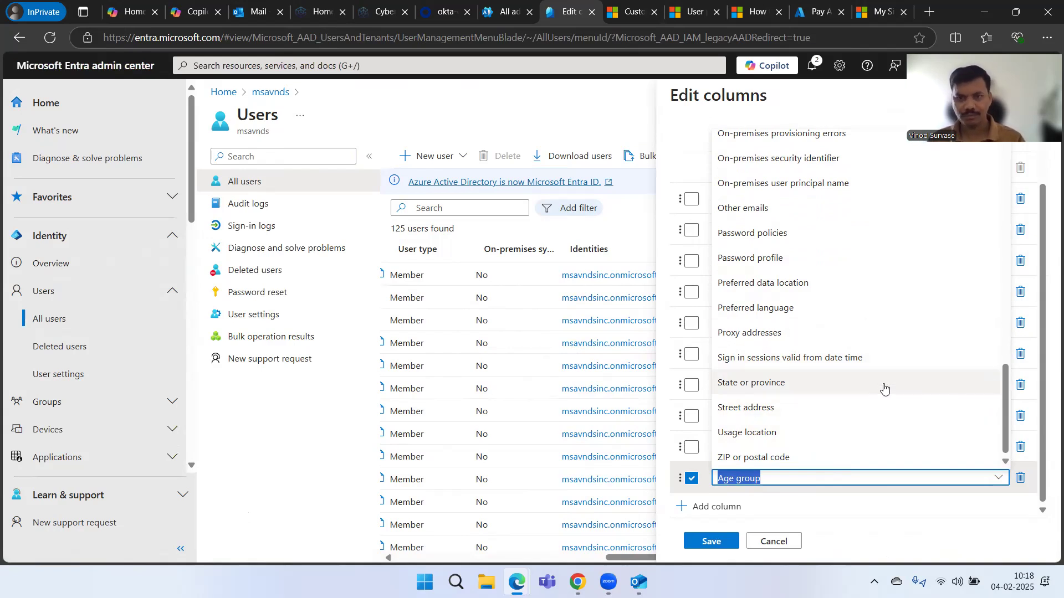
scroll(883, 399, "up", 5)
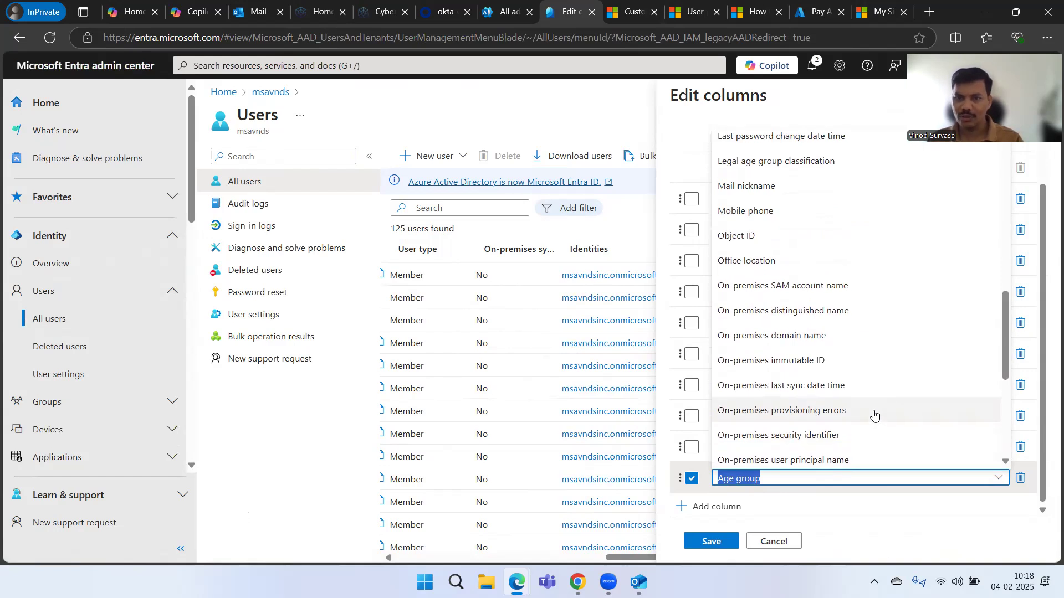
scroll(874, 415, "up", 3)
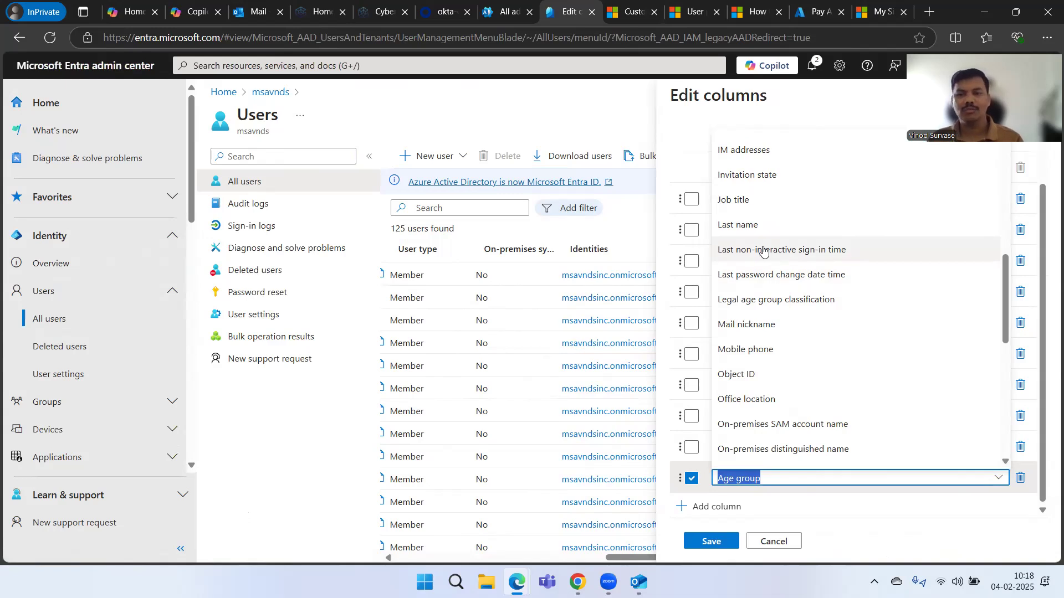
left_click(804, 274)
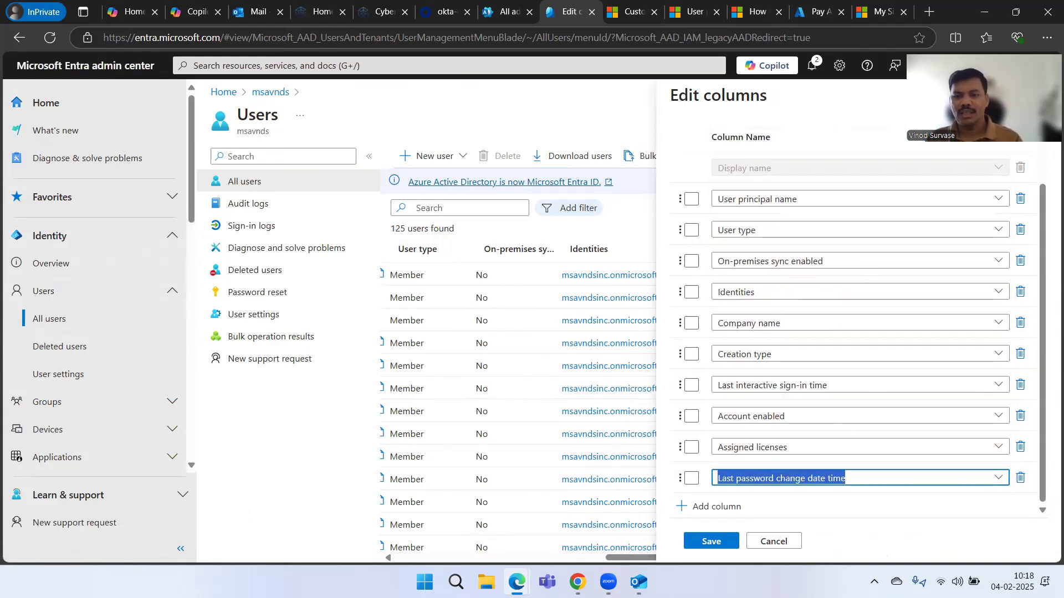
- Add a Last non-interactive sign-in time column and save the column changes
left_click(715, 506)
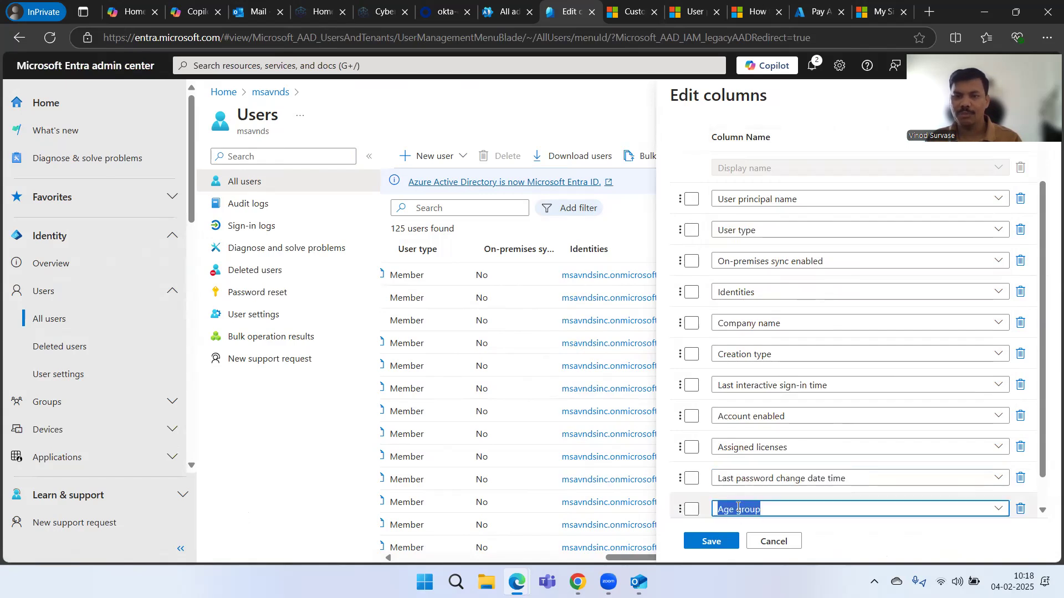
left_click(989, 510)
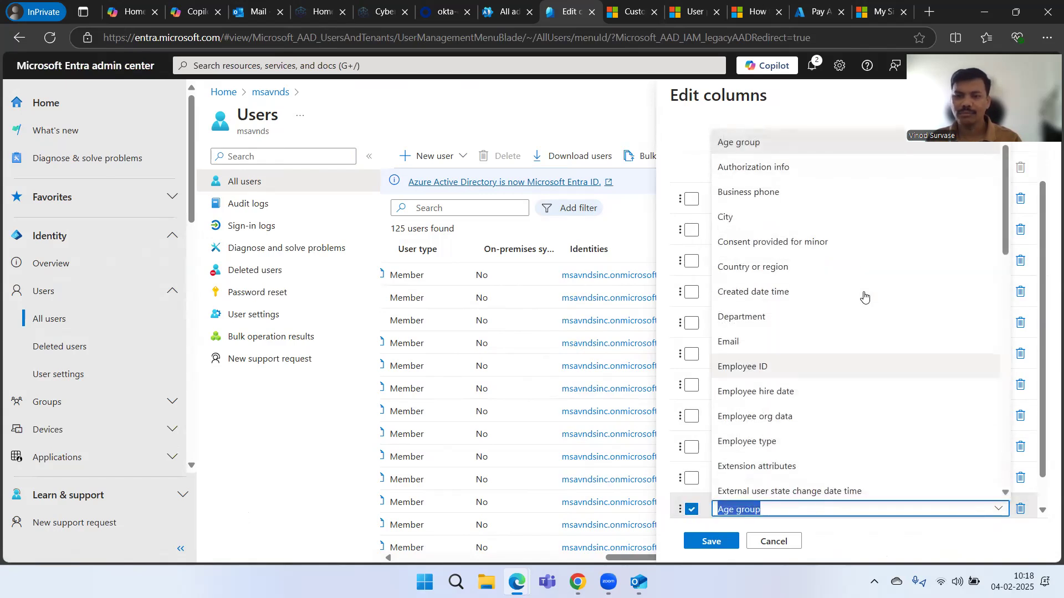
scroll(866, 329, "down", 1)
scroll(865, 329, "down", 5)
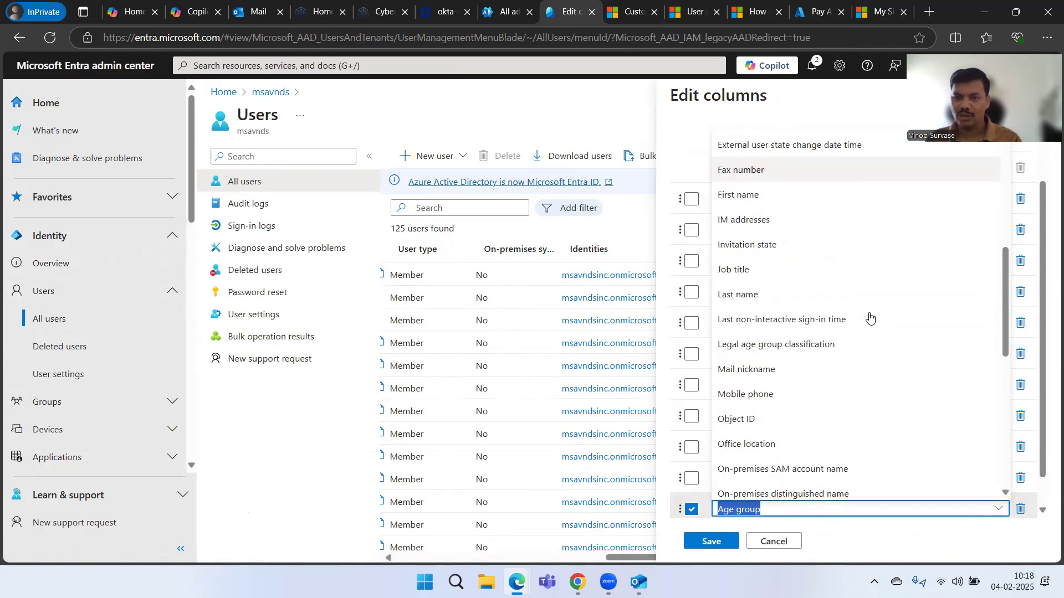
left_click(782, 319)
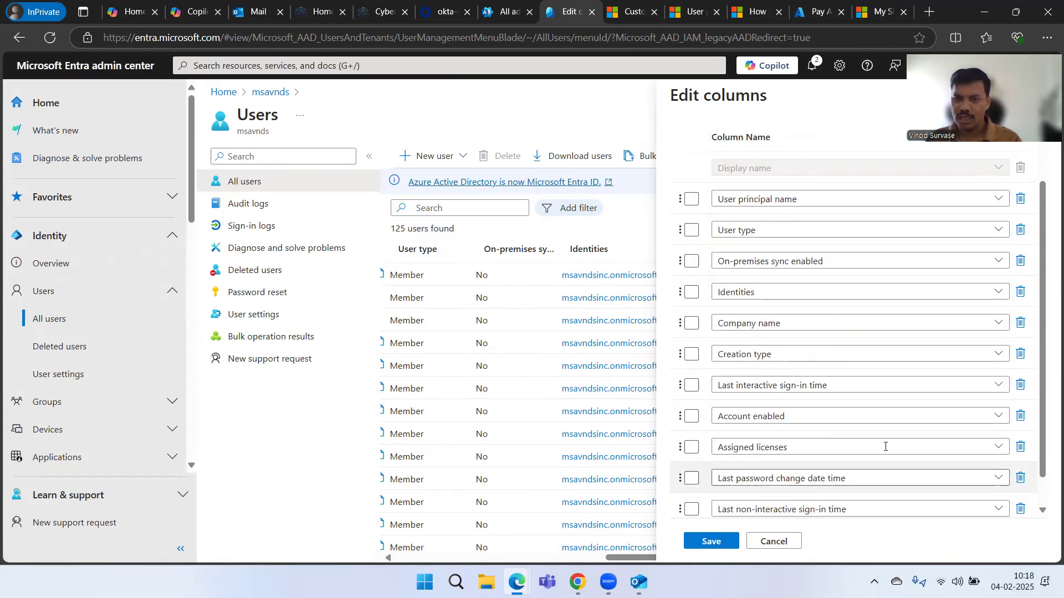
scroll(831, 443, "down", 1)
left_click(711, 541)
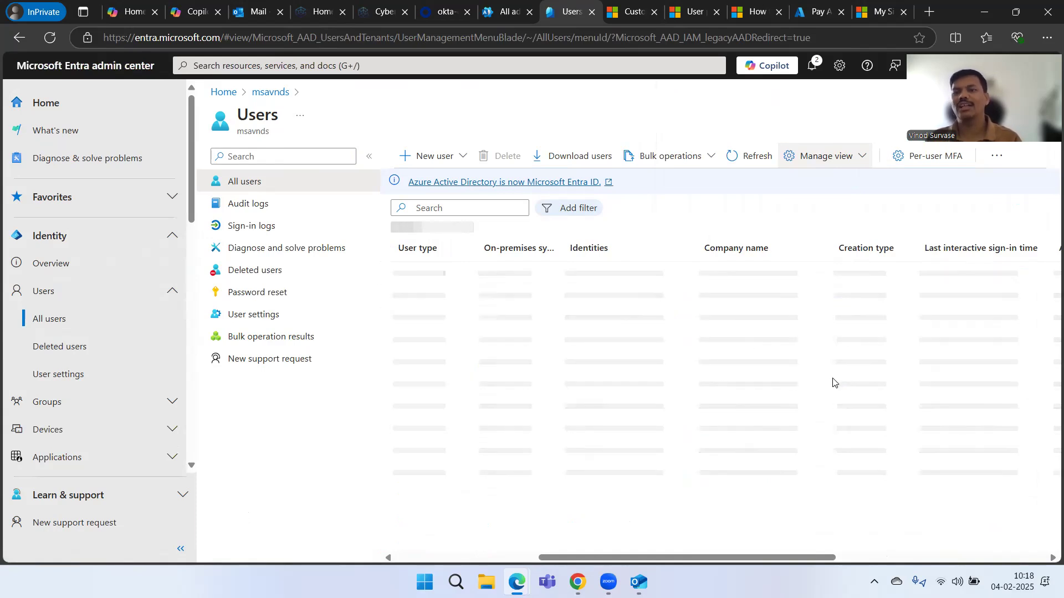
- Drag the Last non-interactive sign-in time column border wider and browse the reloaded 125-user table
scroll(815, 391, "right", 5)
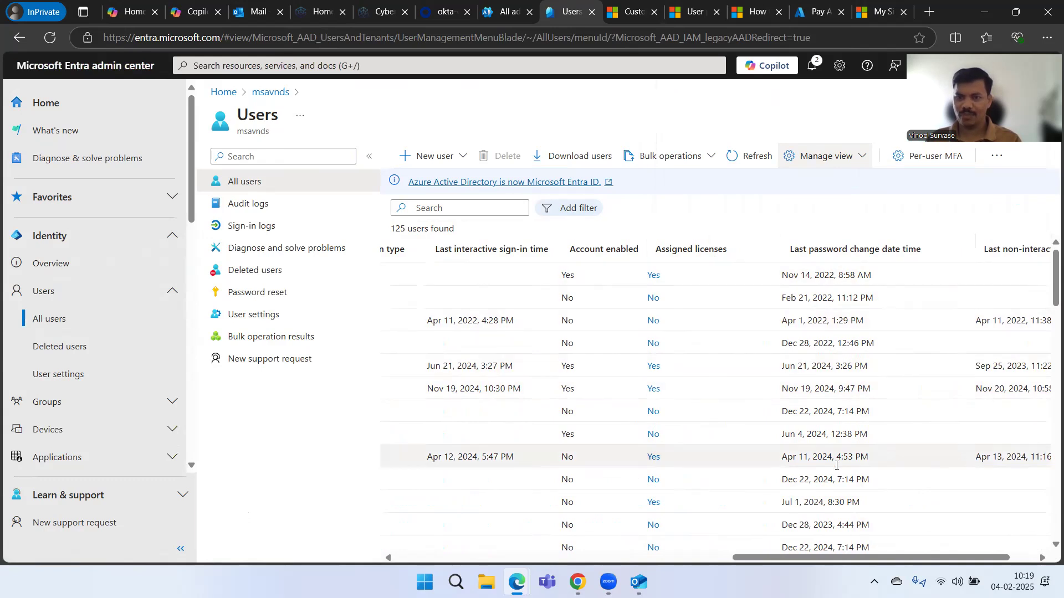
scroll(803, 379, "down", 1)
scroll(798, 380, "up", 1)
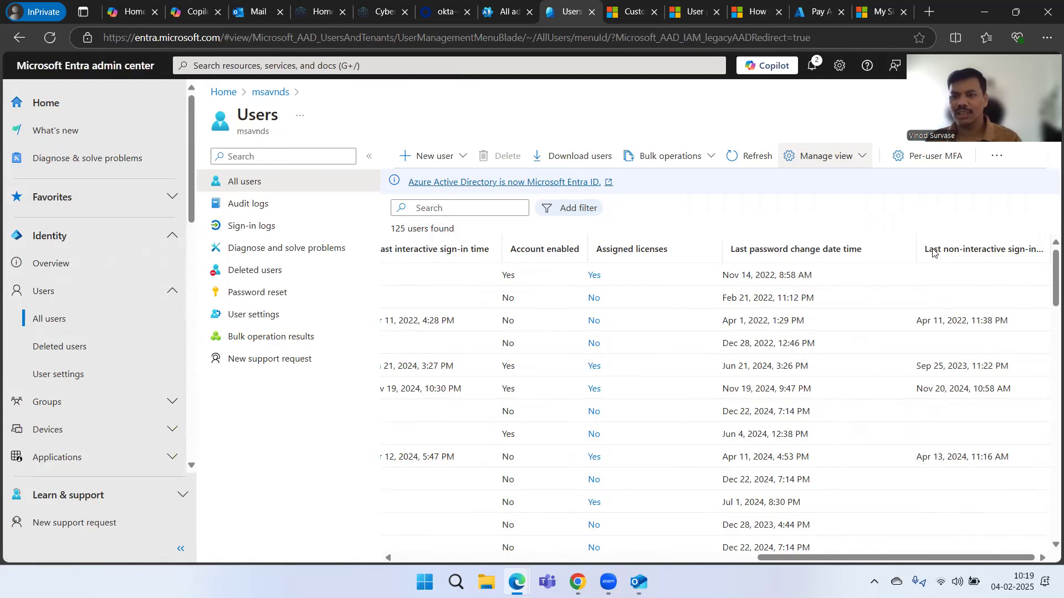
left_click_drag(1045, 242, 1052, 240)
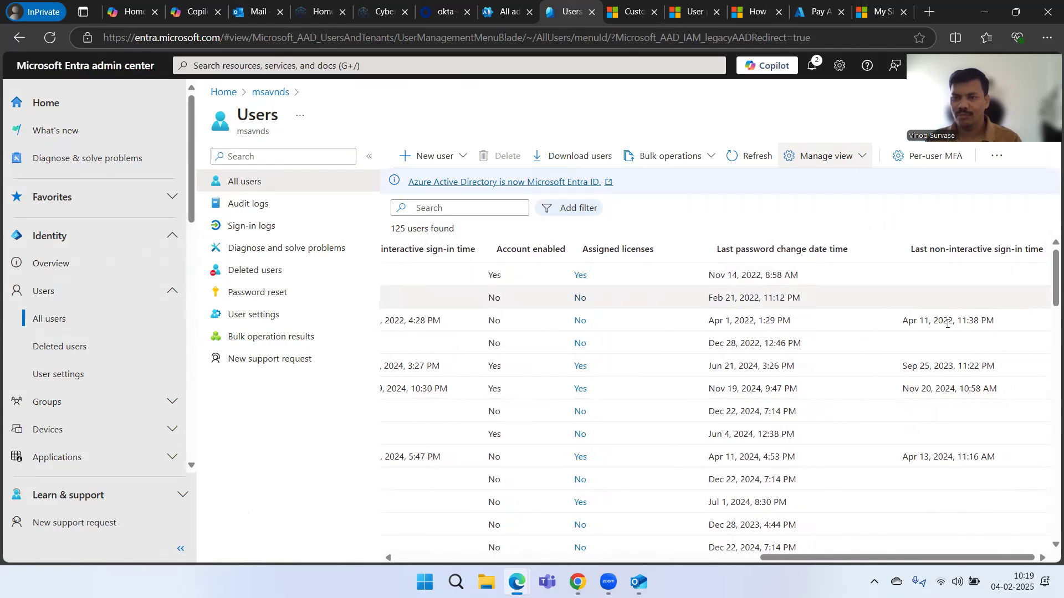
scroll(955, 478, "down", 1)
scroll(956, 479, "down", 4)
scroll(931, 466, "up", 5)
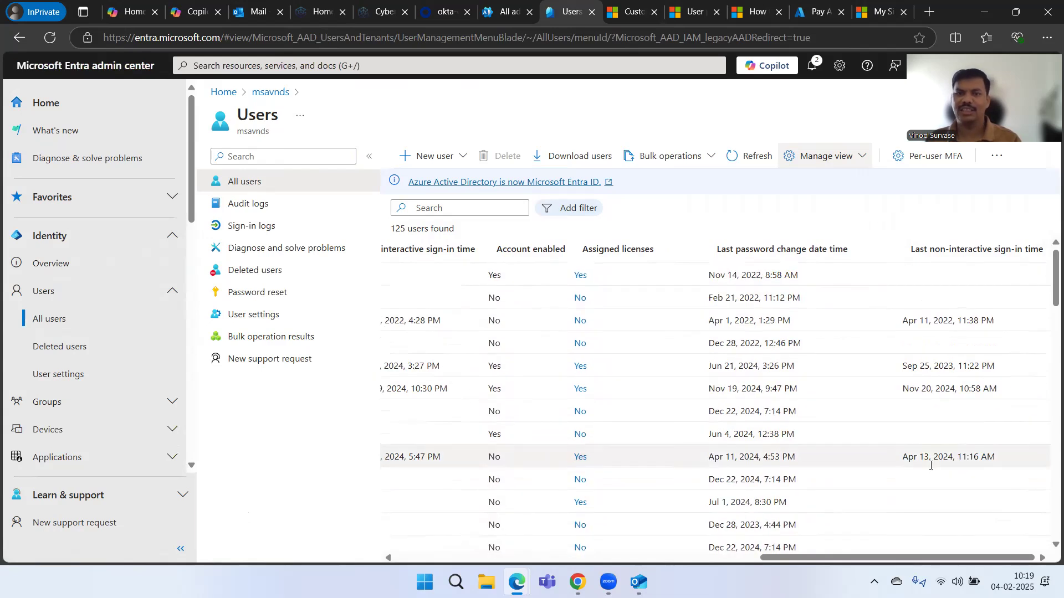
scroll(776, 430, "left", 10)
scroll(468, 380, "left", 5)
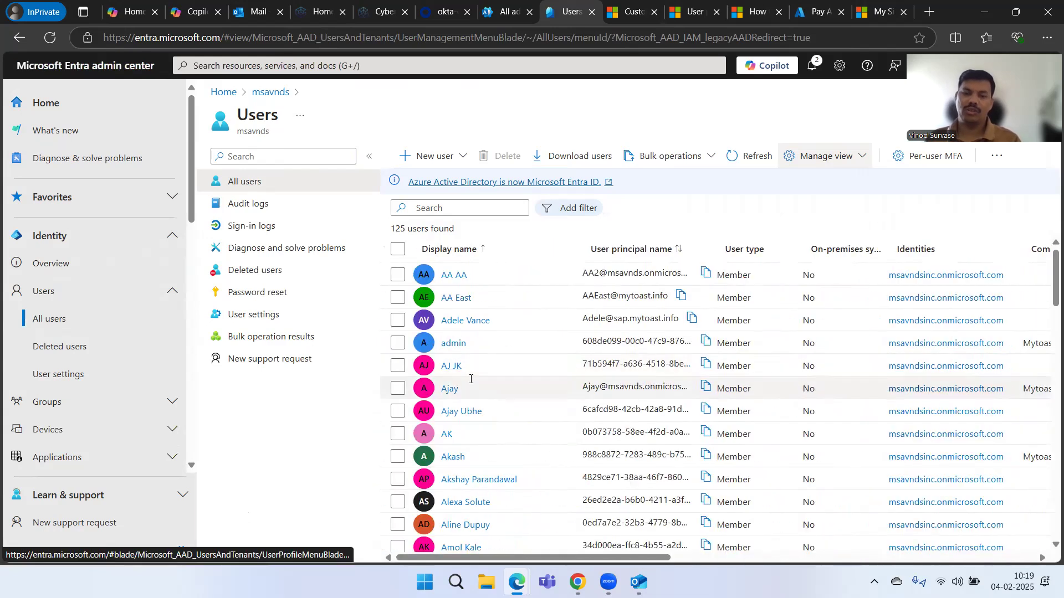
scroll(551, 394, "down", 4)
scroll(637, 391, "up", 4)
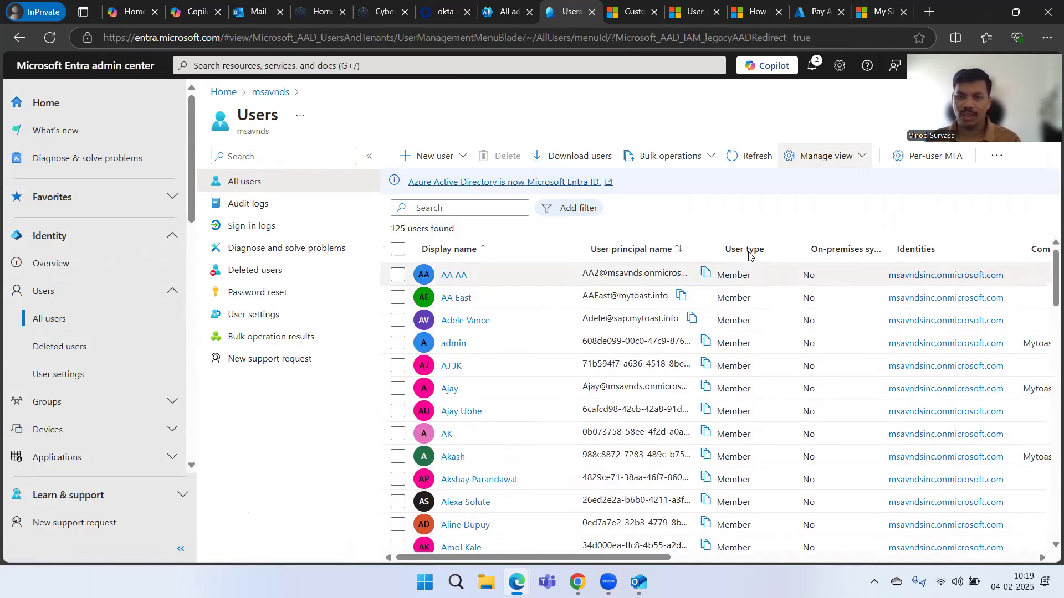
- Sort users by User principal name descending and drag that column narrower
left_click(719, 240)
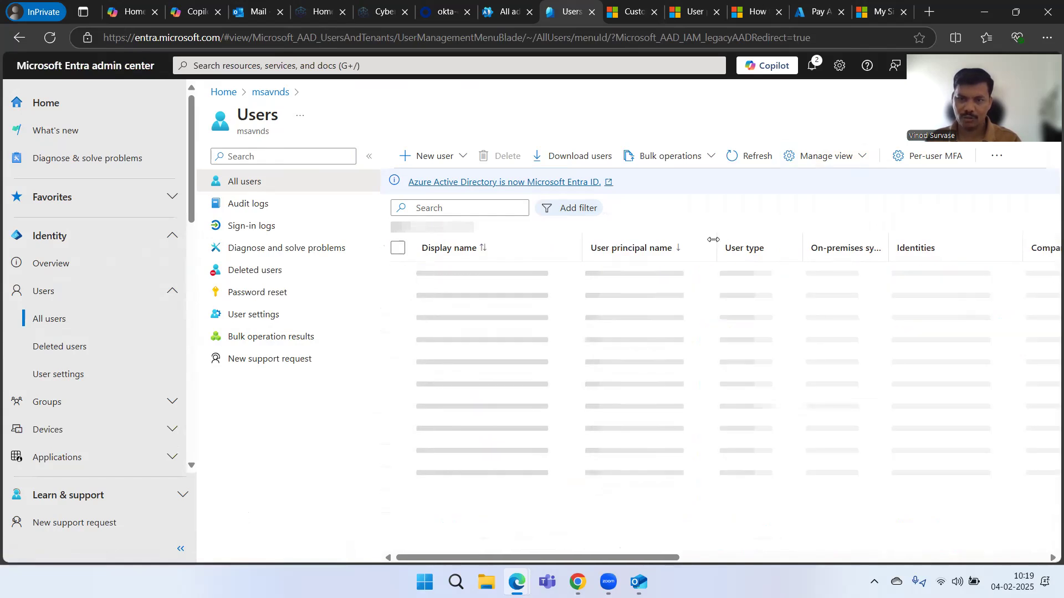
left_click_drag(720, 239, 644, 239)
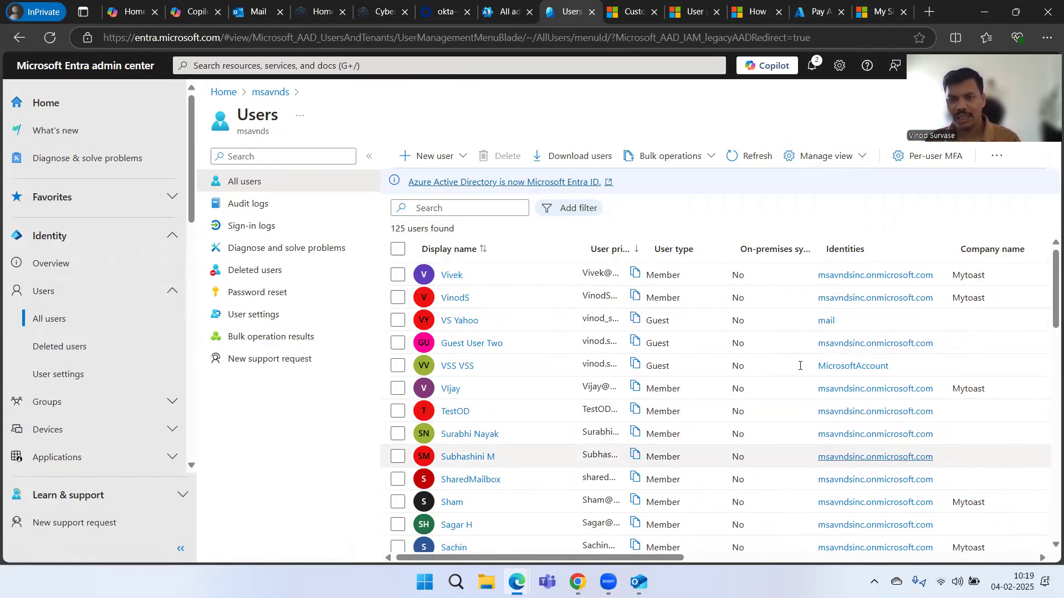
scroll(682, 424, "right", 5)
scroll(682, 424, "right", 3)
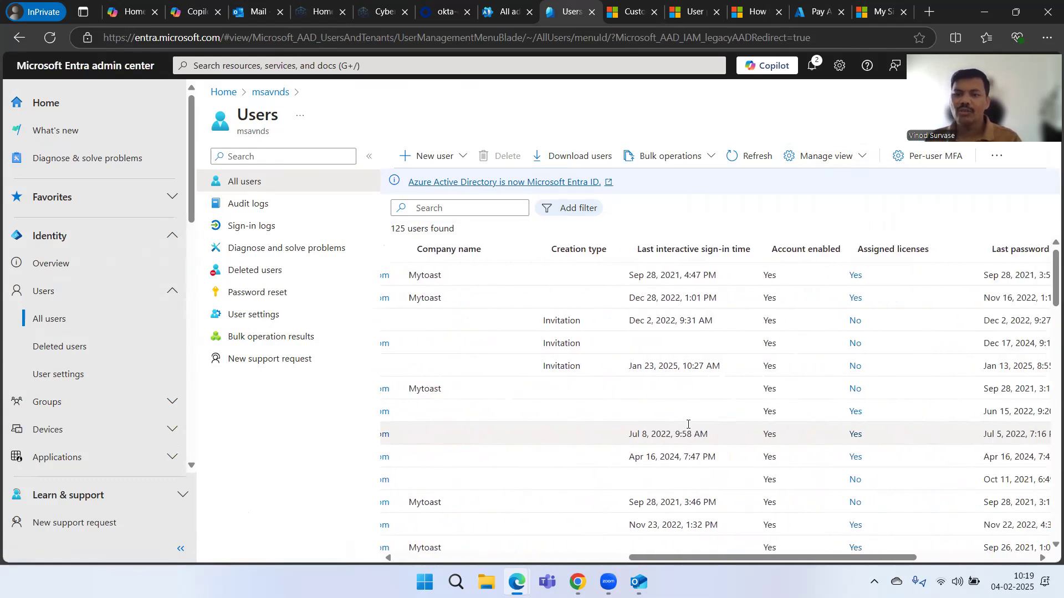
scroll(682, 424, "left", 8)
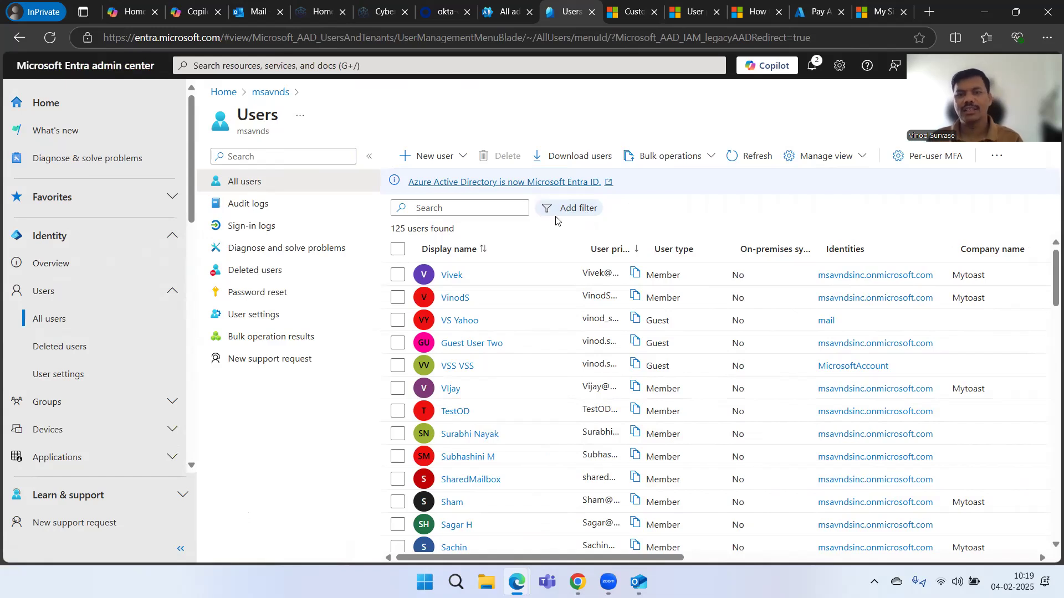
left_click(566, 207)
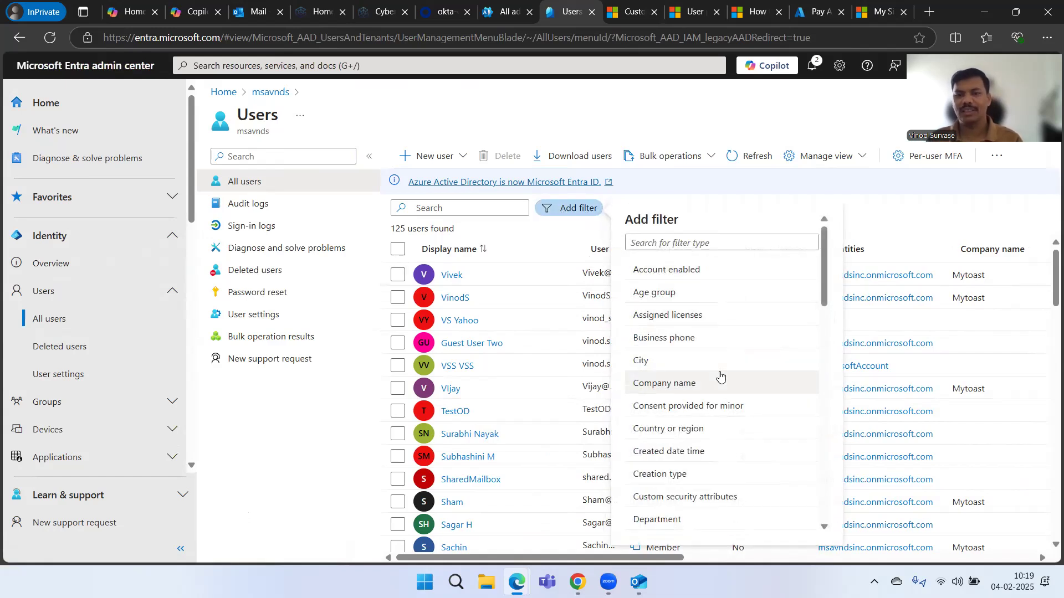
scroll(747, 378, "down", 5)
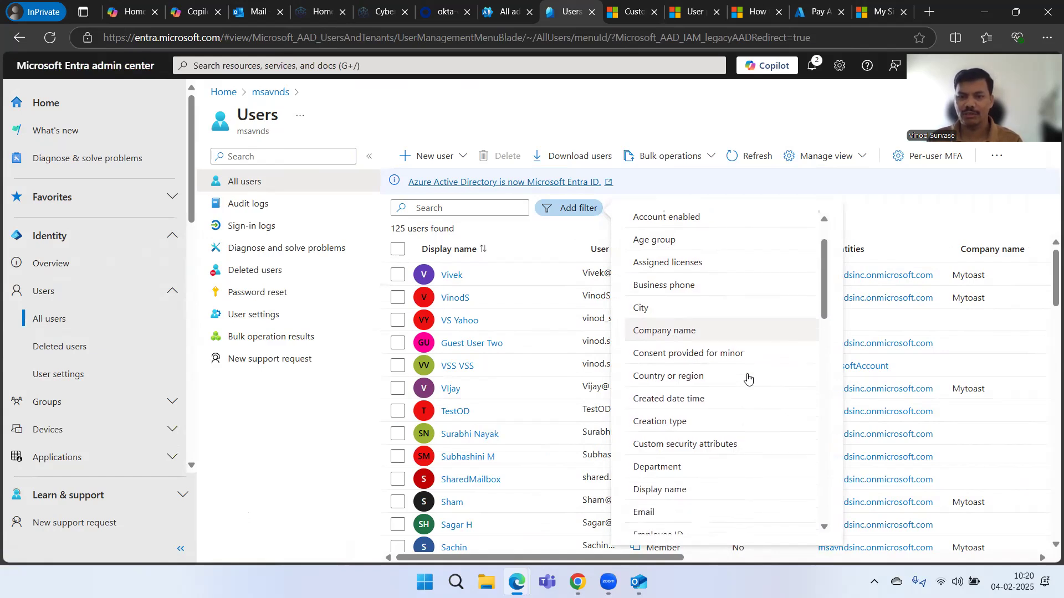
scroll(747, 378, "down", 5)
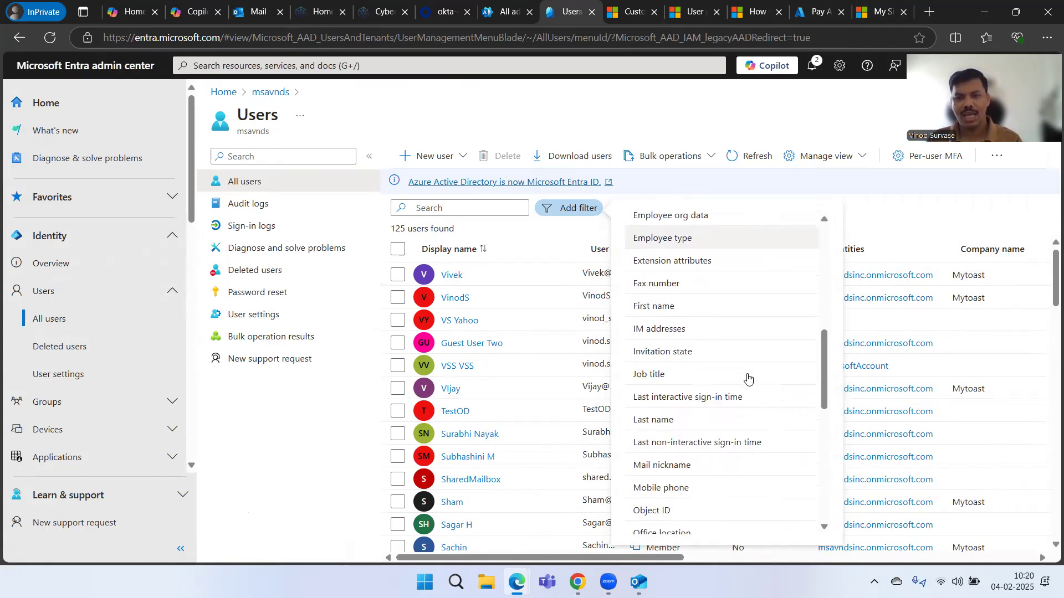
left_click(820, 167)
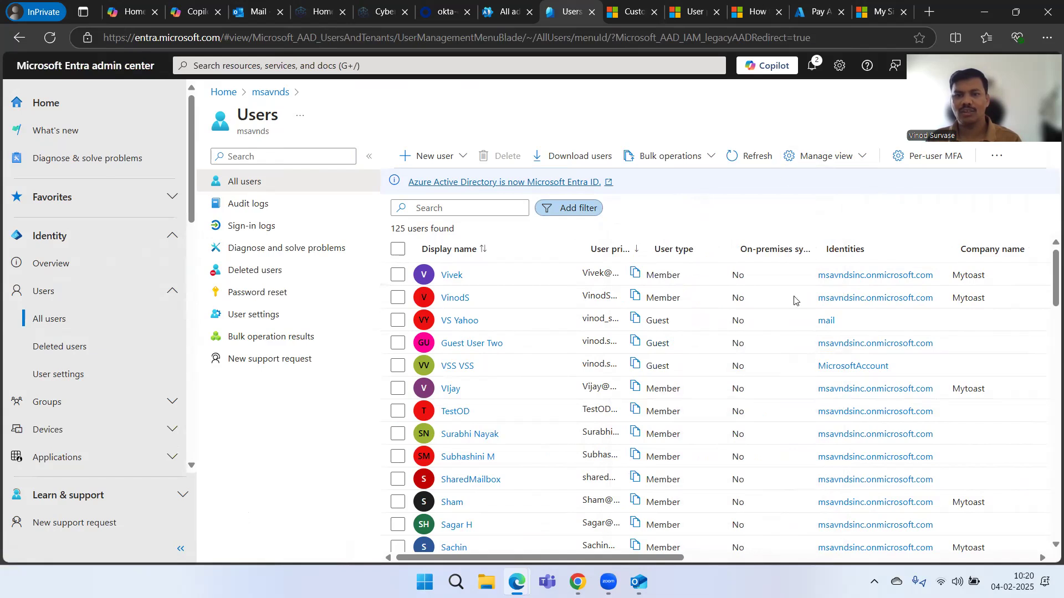
scroll(763, 463, "right", 5)
scroll(763, 463, "right", 3)
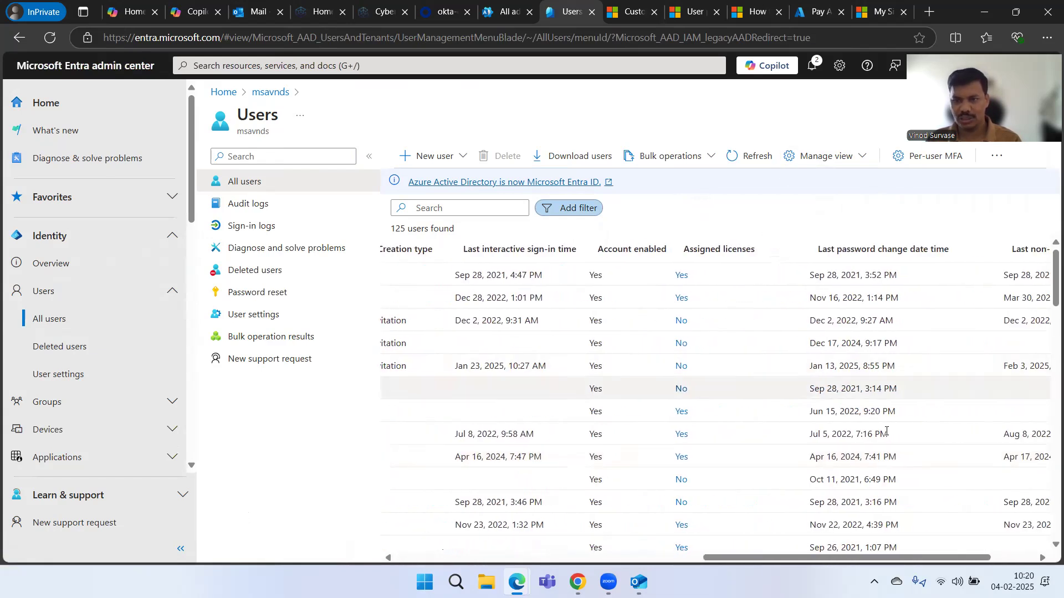
scroll(757, 363, "left", 6)
scroll(760, 371, "left", 5)
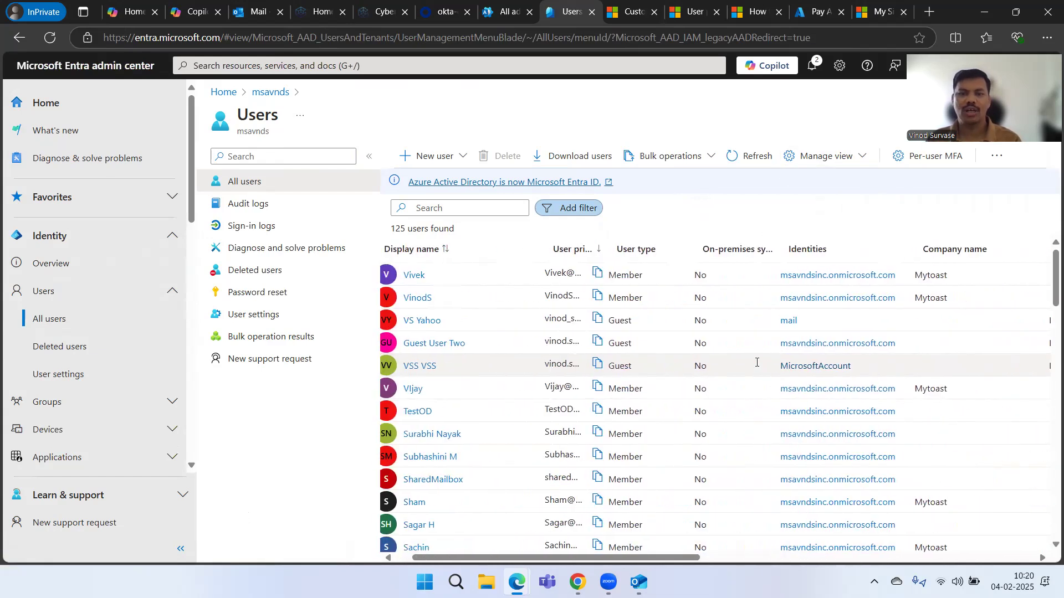
- Apply a Last interactive sign-in time <= Jan 31 2025 filter, leaving 37 users
left_click(582, 207)
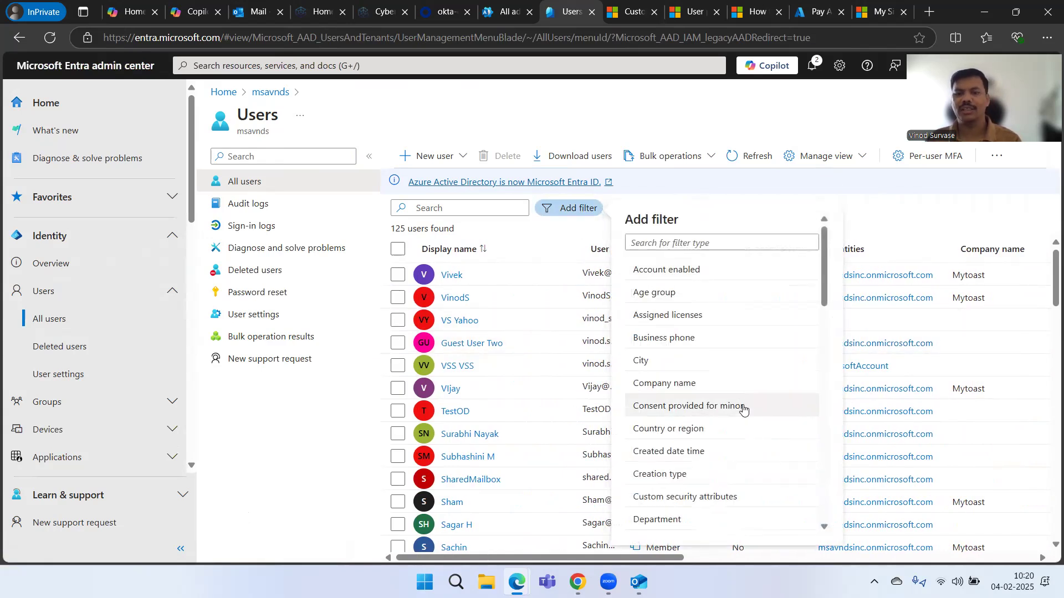
scroll(744, 409, "down", 3)
scroll(744, 410, "down", 5)
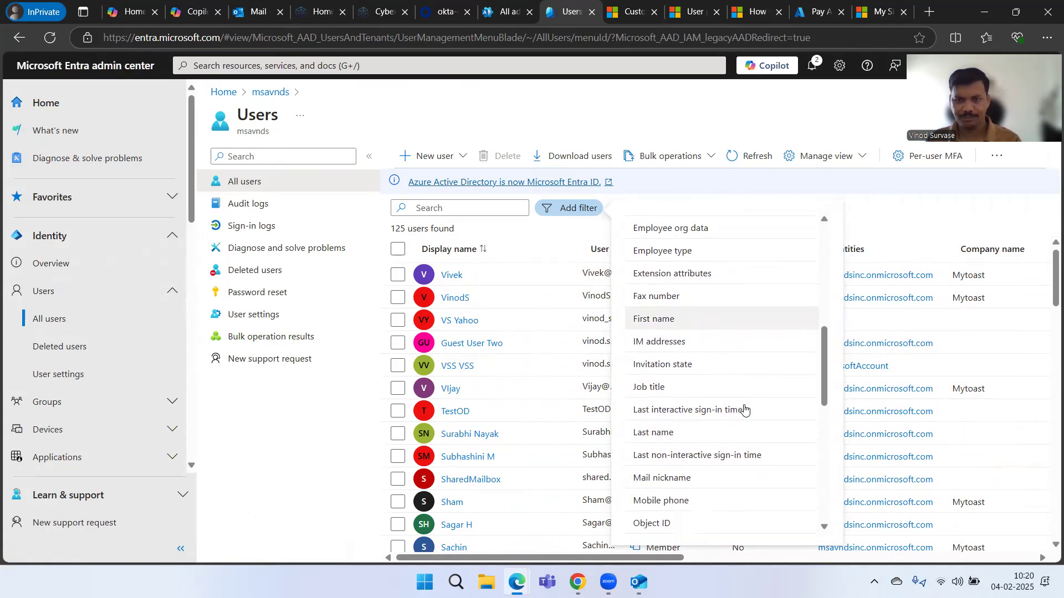
left_click(705, 406)
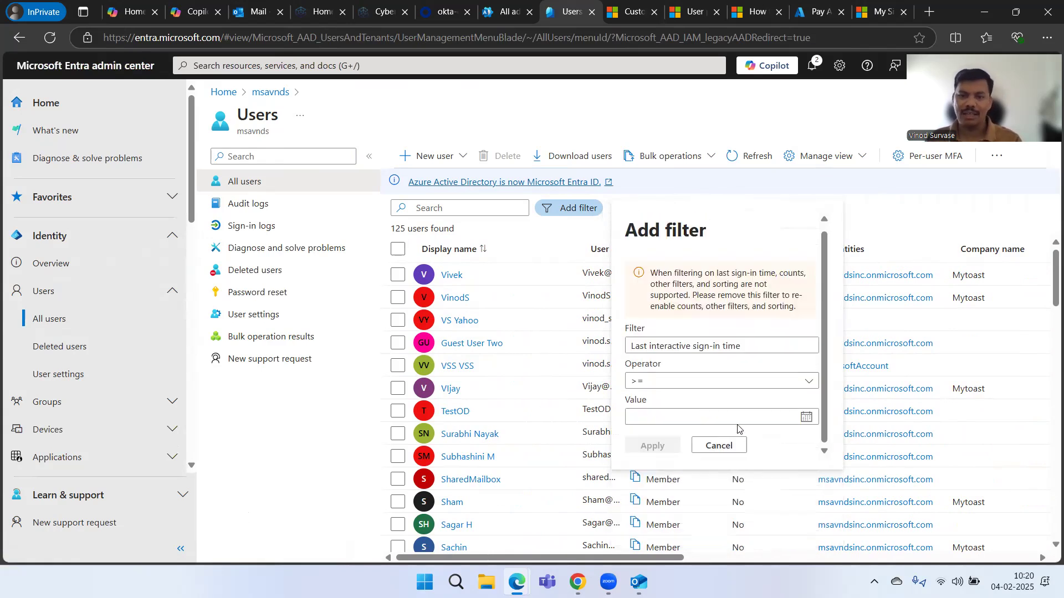
left_click(689, 385)
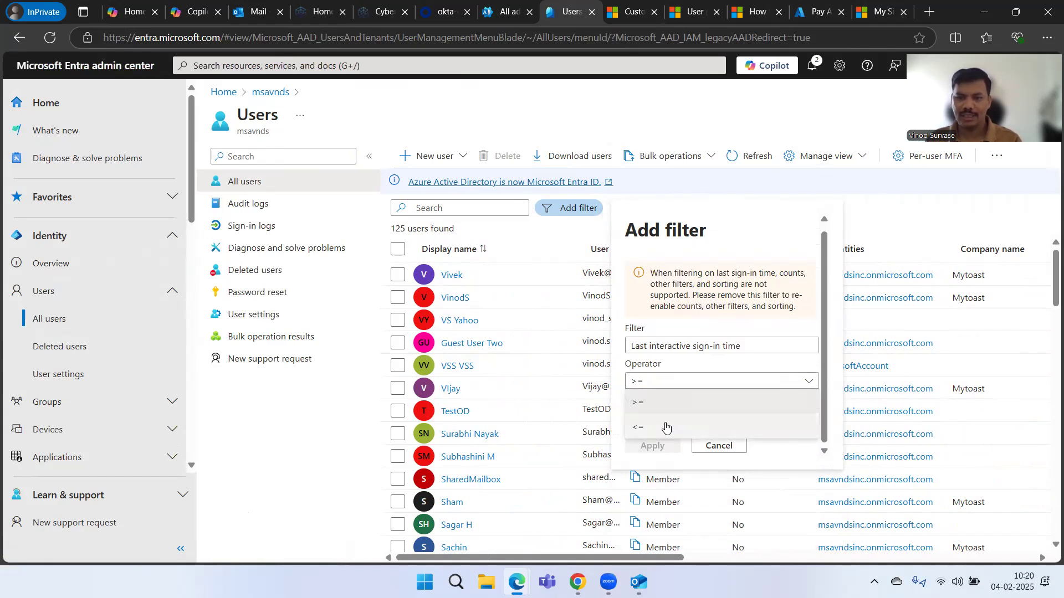
left_click(666, 427)
left_click(805, 416)
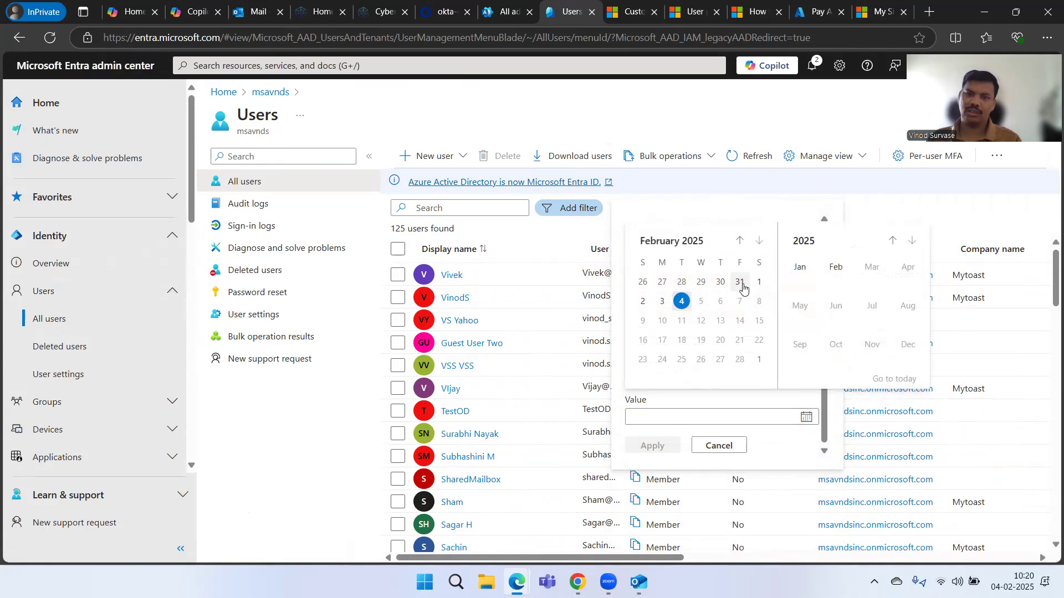
left_click(740, 283)
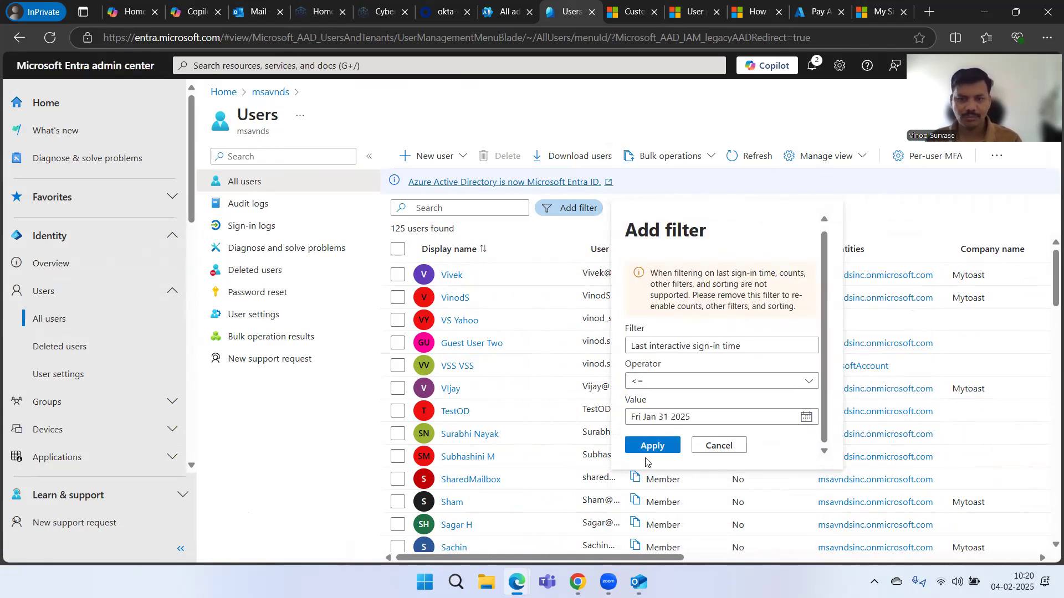
left_click(651, 447)
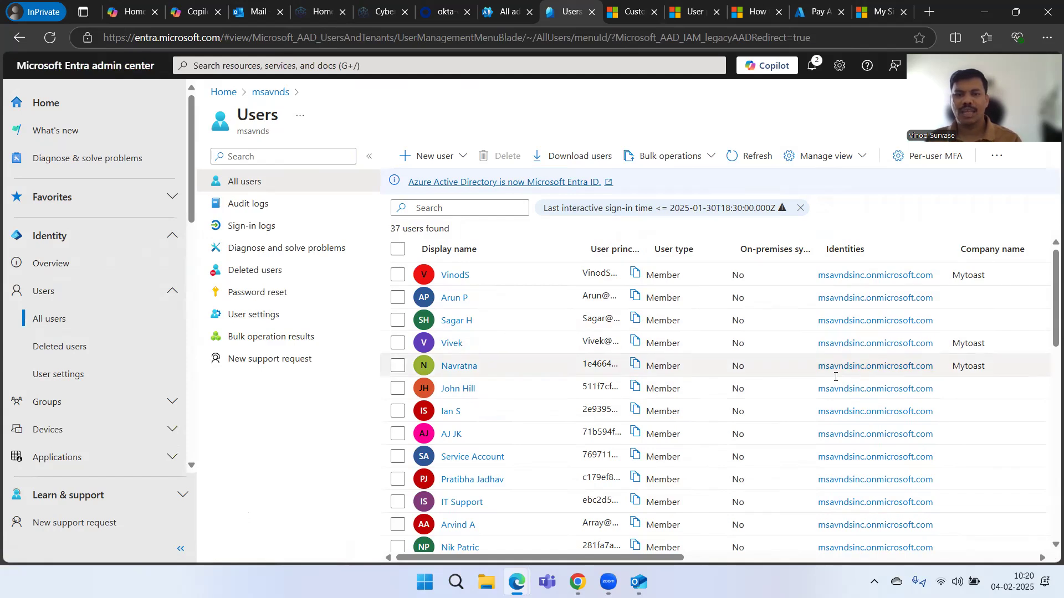
scroll(758, 400, "down", 10)
scroll(759, 403, "right", 3)
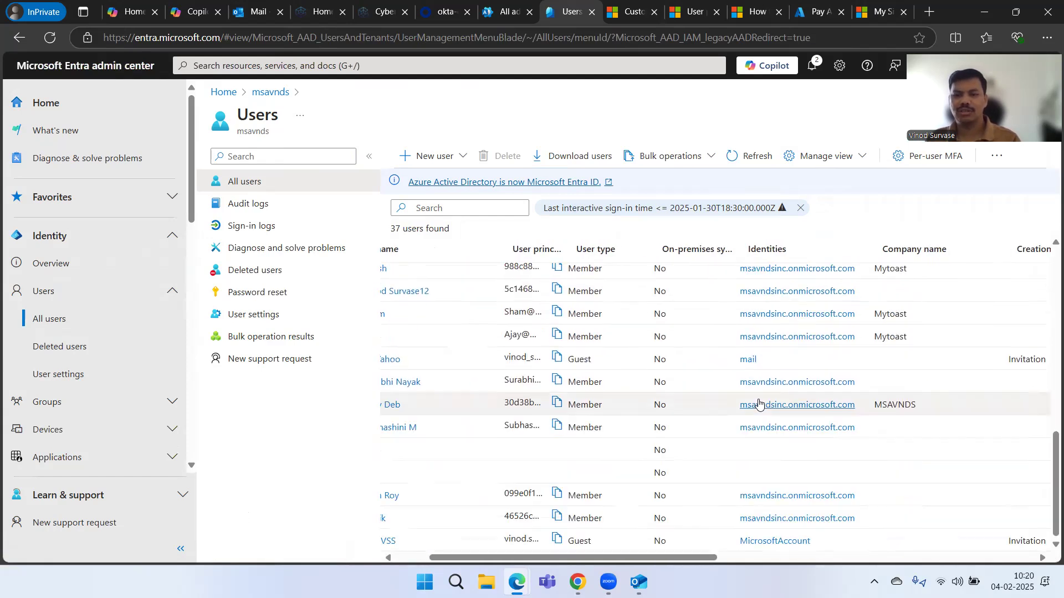
scroll(758, 403, "right", 8)
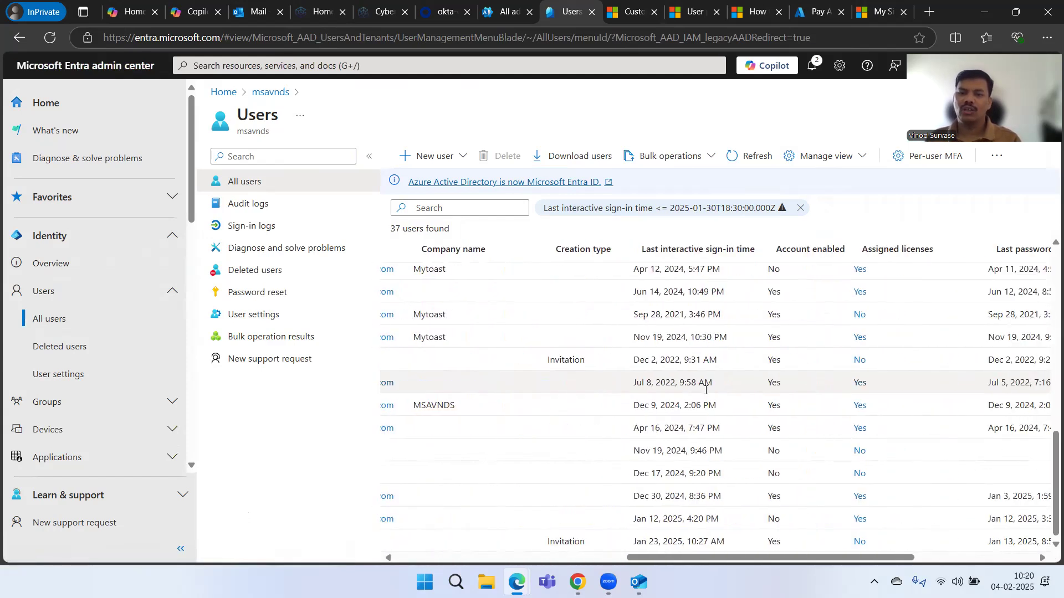
scroll(692, 394, "right", 4)
scroll(695, 395, "up", 1)
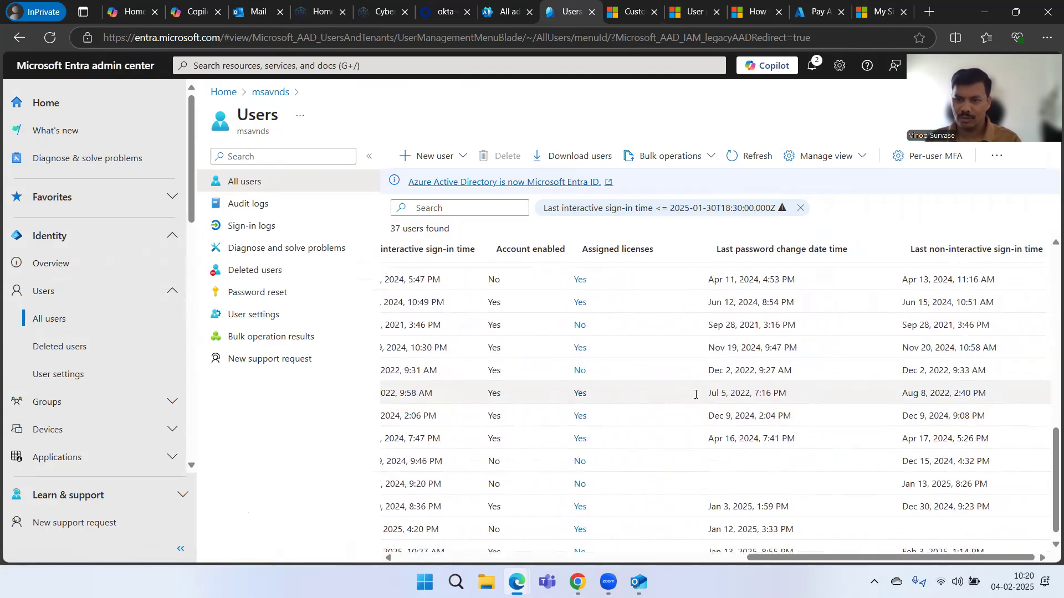
scroll(696, 394, "up", 8)
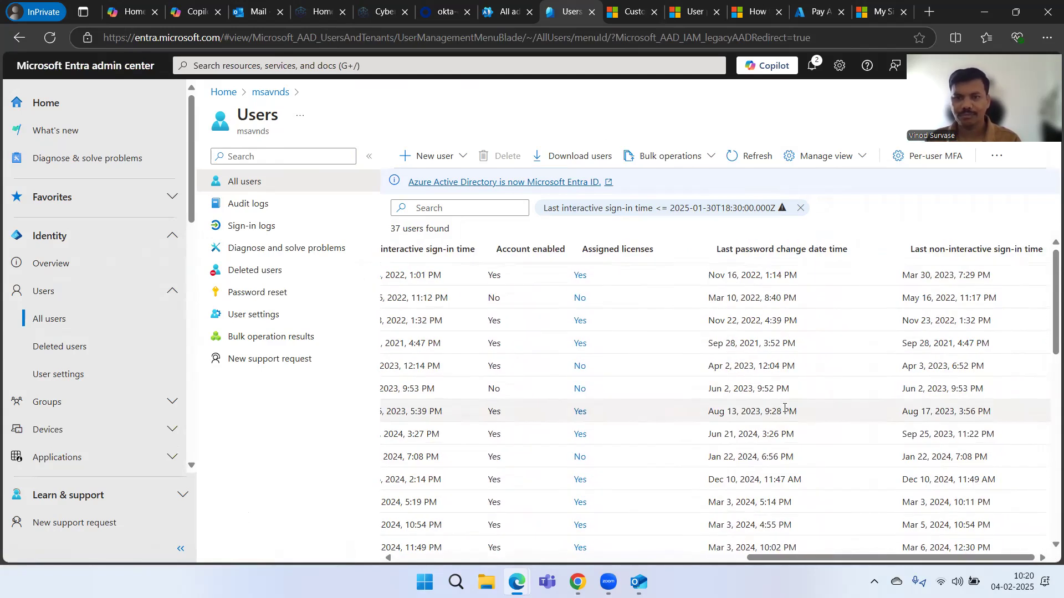
scroll(784, 408, "left", 12)
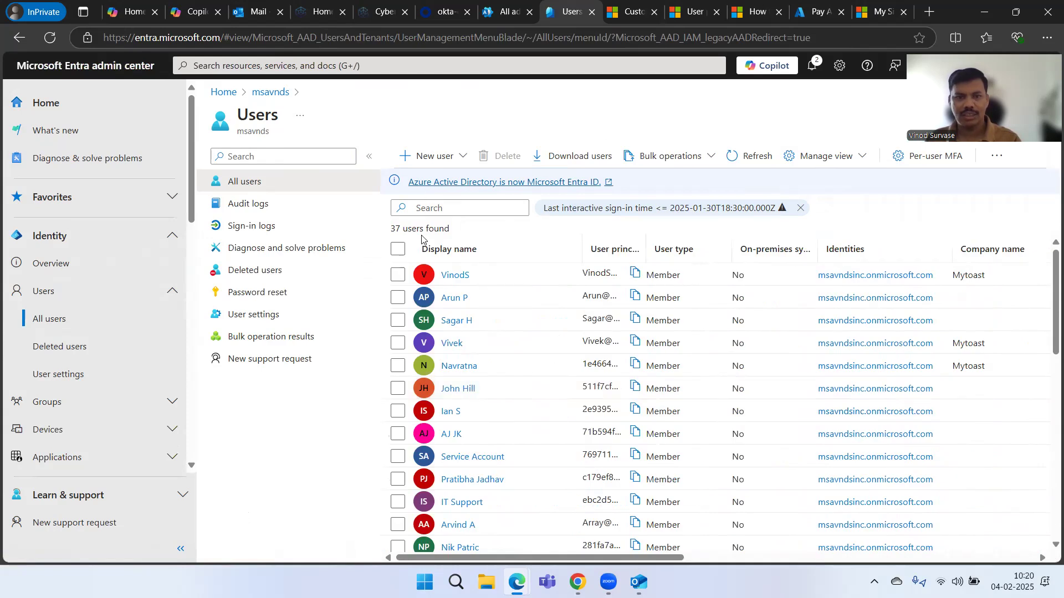
left_click(437, 214)
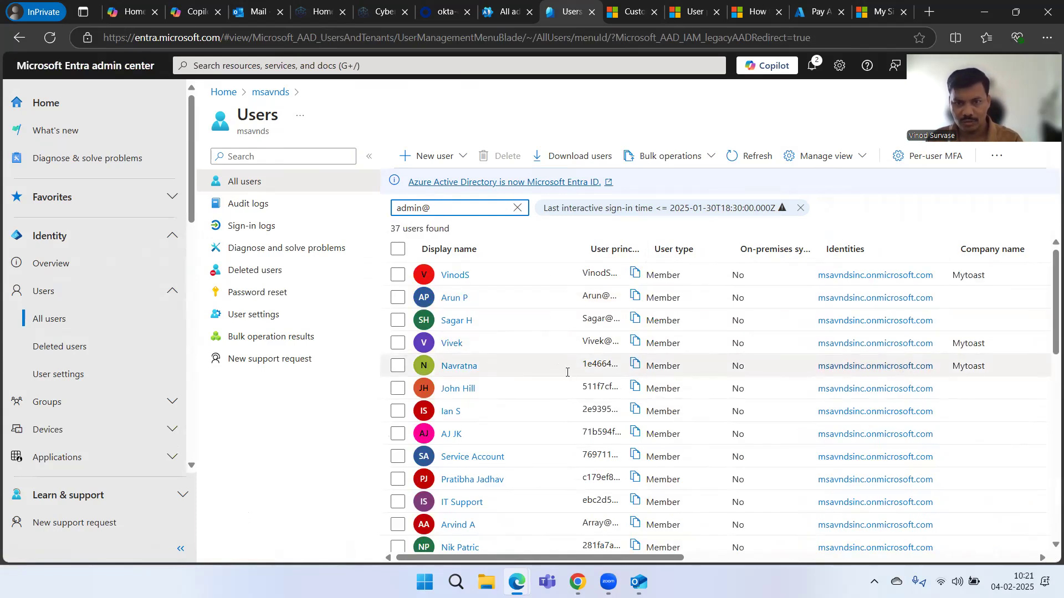
scroll(567, 372, "down", 8)
scroll(567, 373, "right", 1)
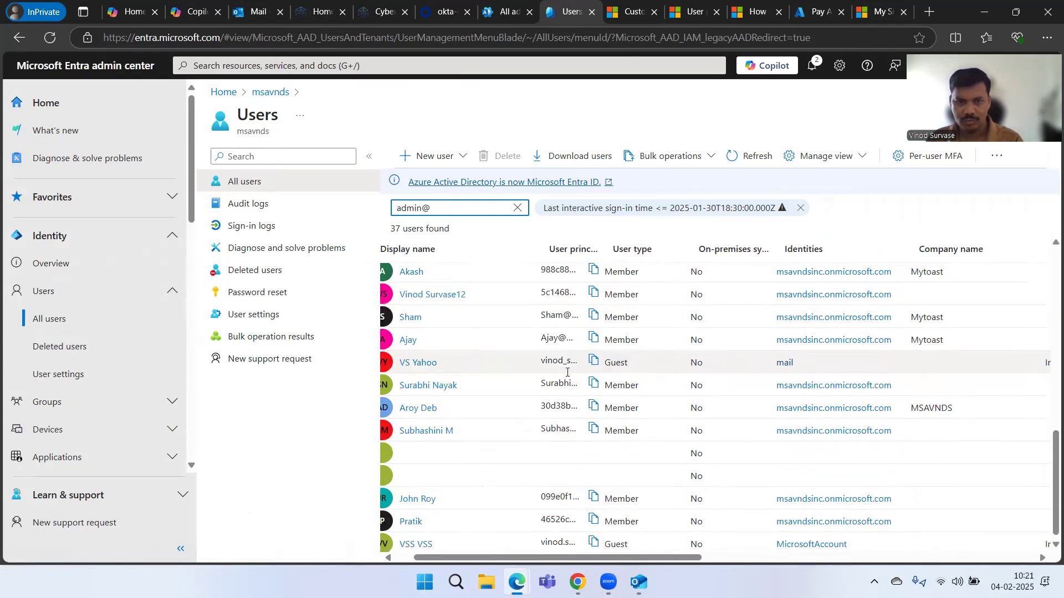
scroll(567, 372, "up", 5)
scroll(567, 372, "left", 1)
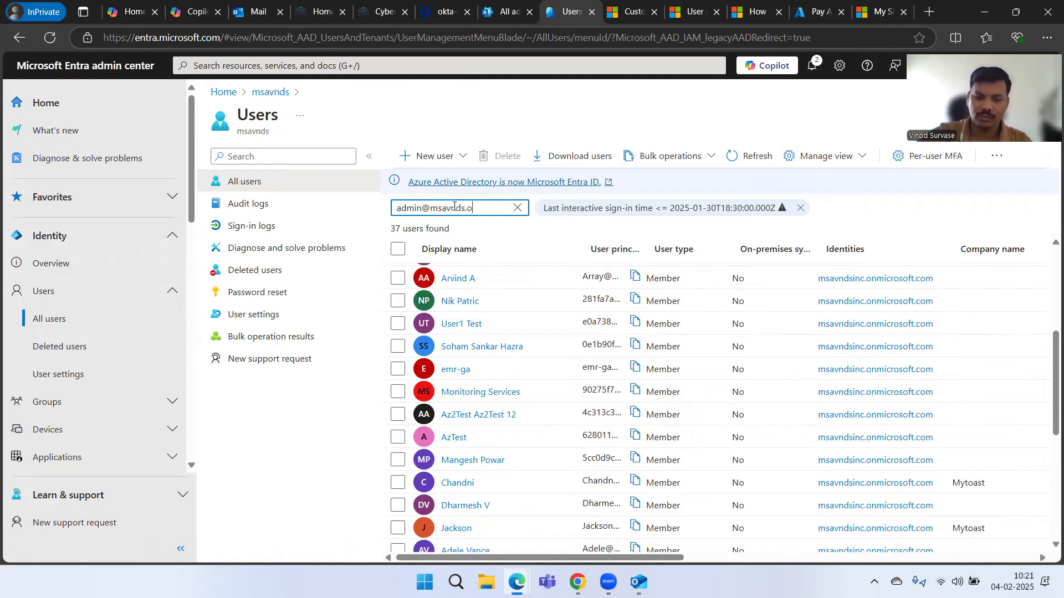
type("rosoft")
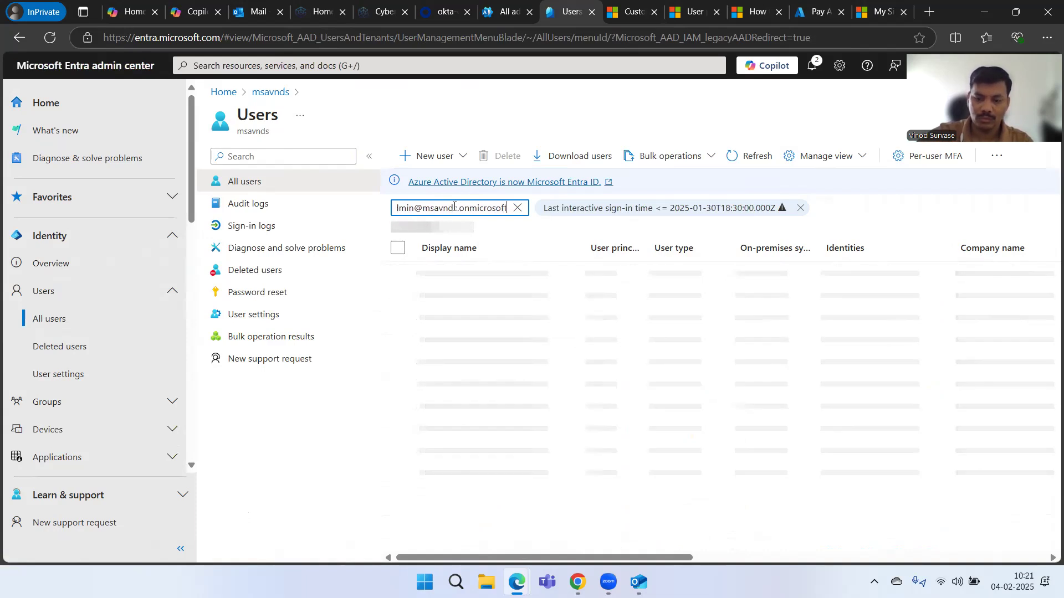
type(".com")
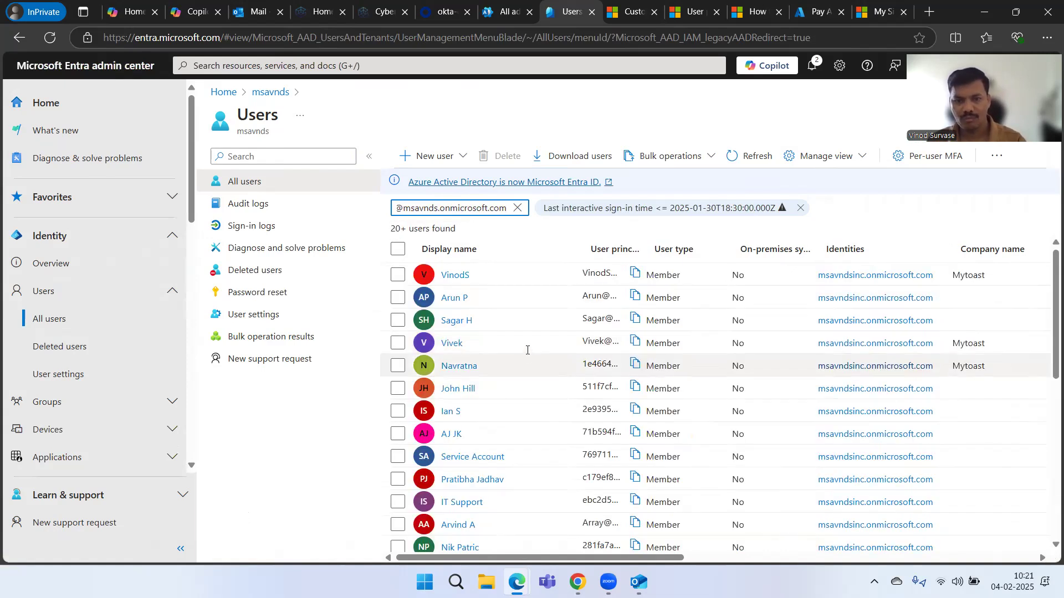
scroll(527, 350, "down", 10)
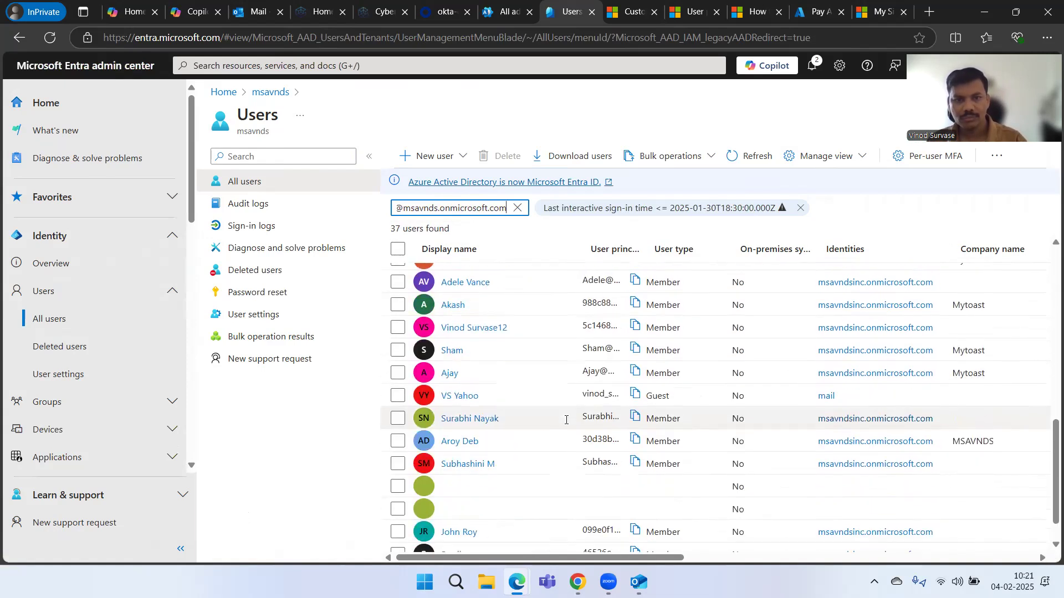
scroll(567, 420, "down", 1)
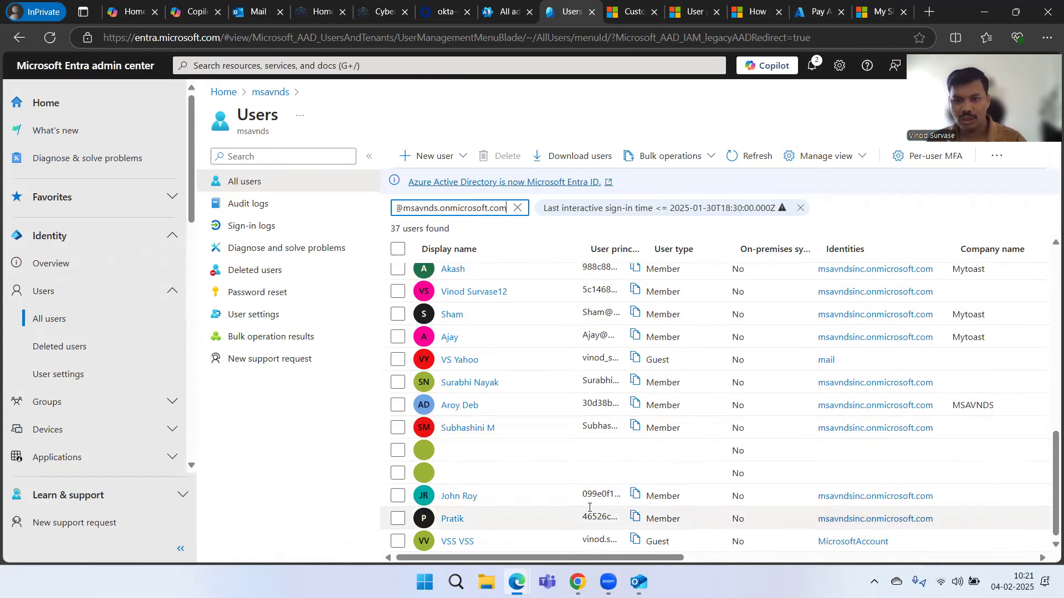
scroll(528, 377, "up", 1)
scroll(528, 375, "up", 10)
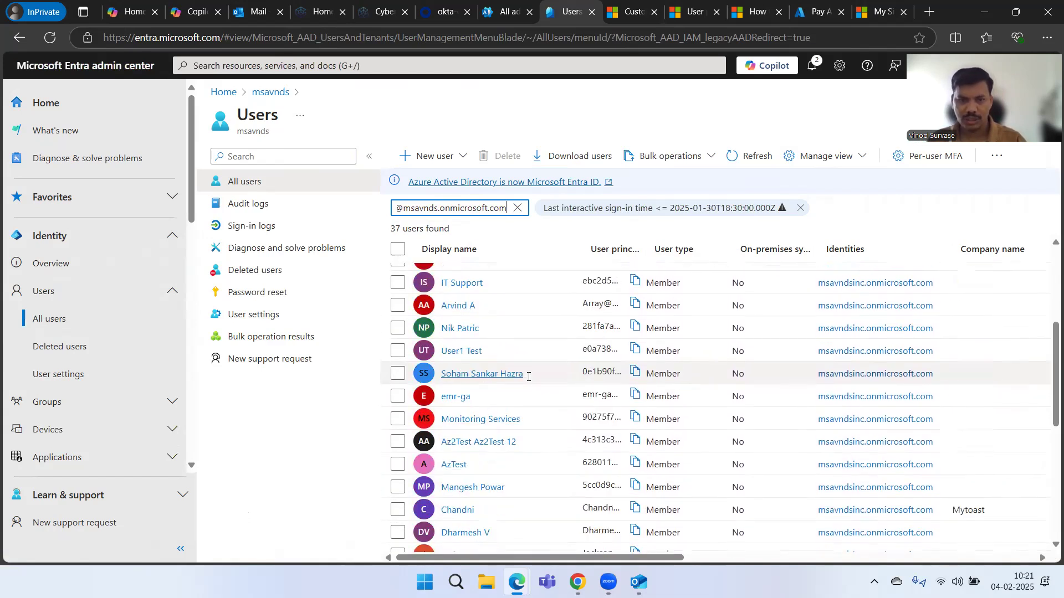
left_click(518, 211)
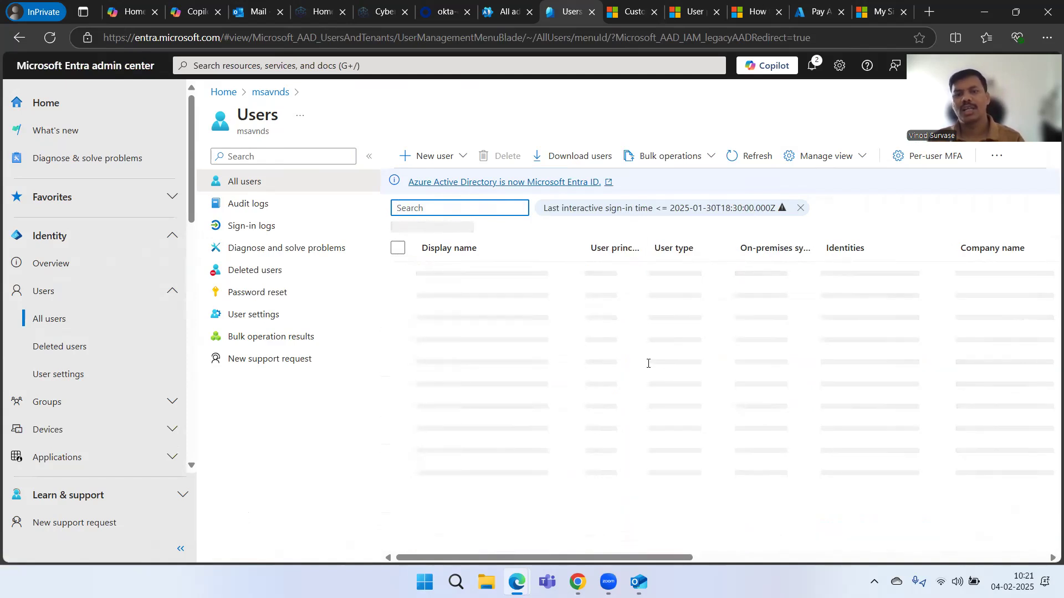
- Remove the old sign-in filter chip and browse filter types, discarding an accidental Last name filter
left_click(800, 209)
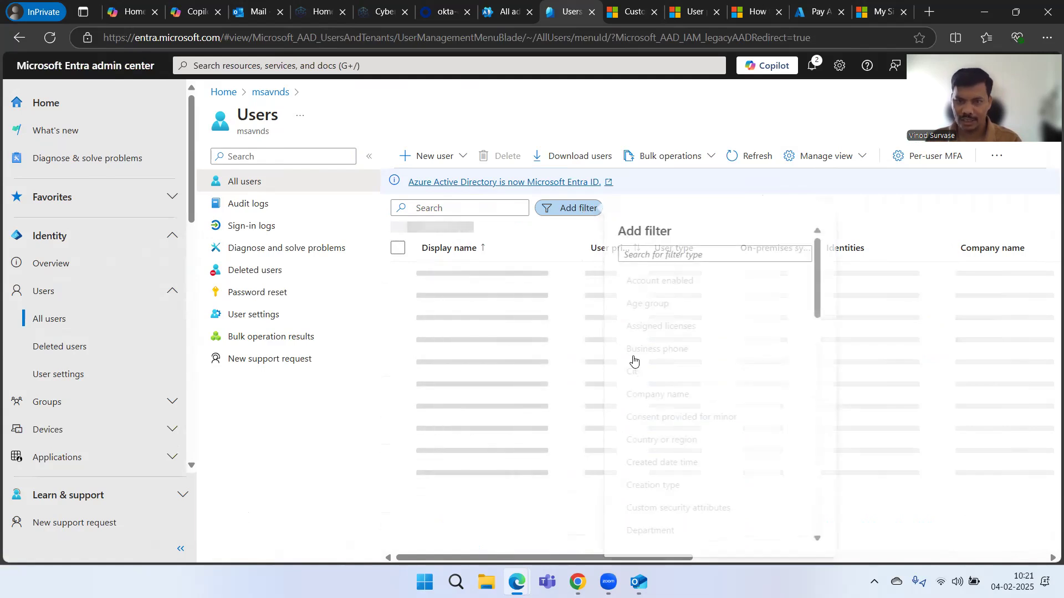
scroll(724, 423, "down", 5)
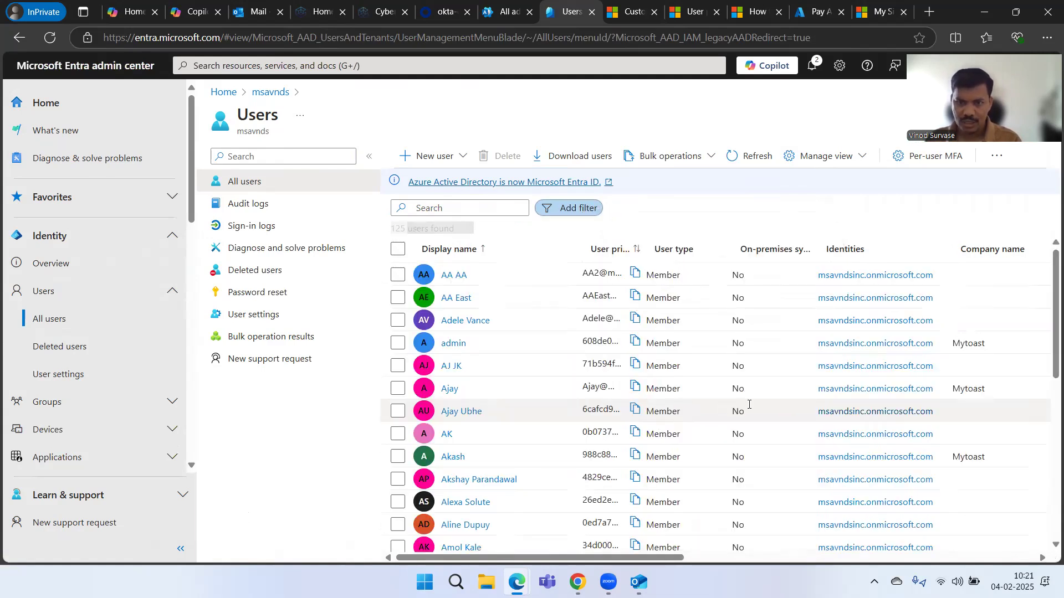
left_click(574, 208)
scroll(727, 399, "down", 5)
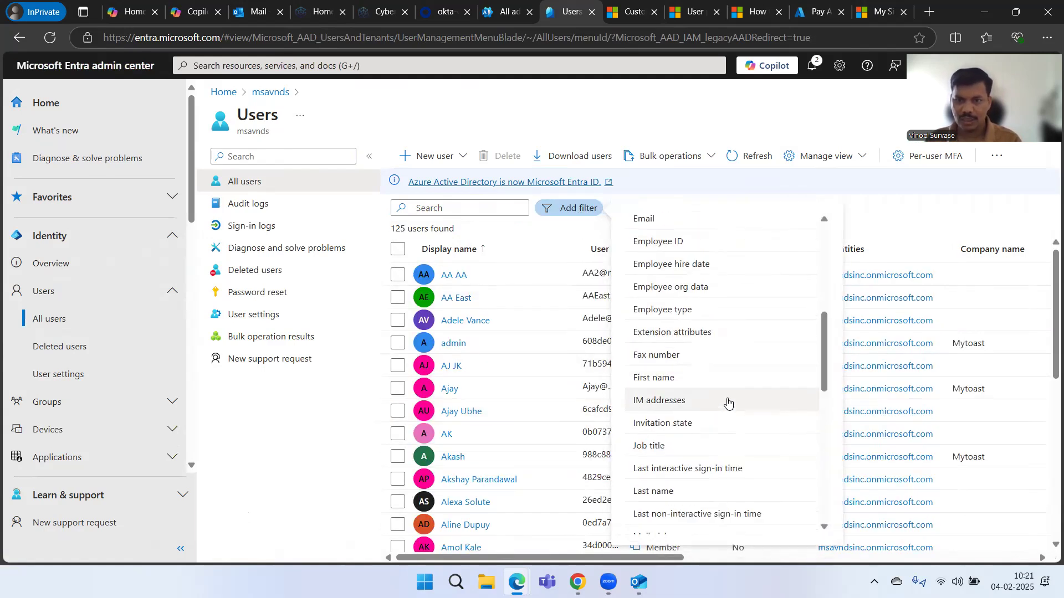
scroll(726, 408, "down", 5)
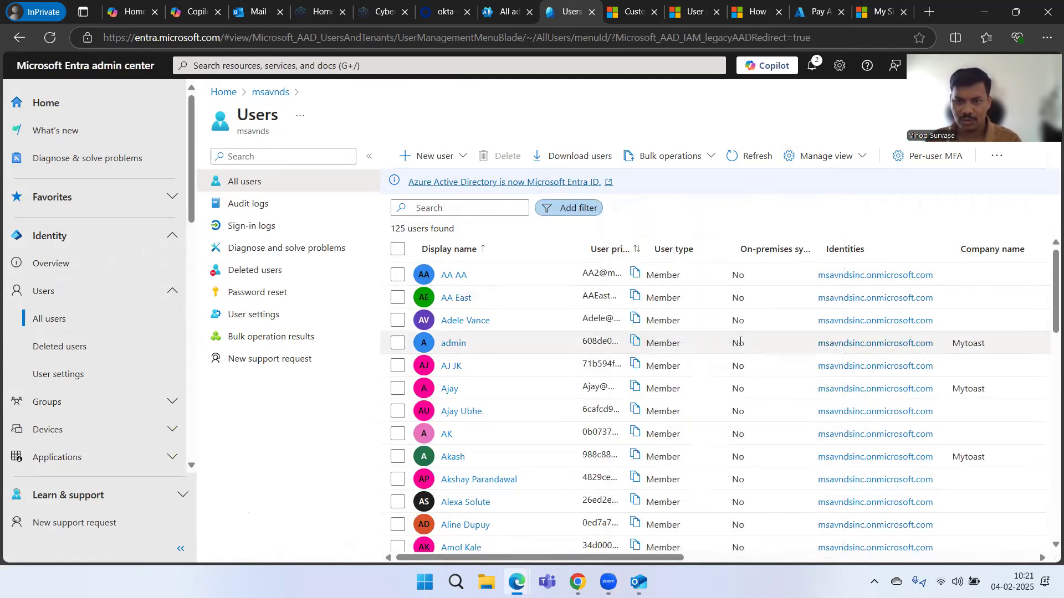
left_click(575, 208)
scroll(760, 342, "down", 10)
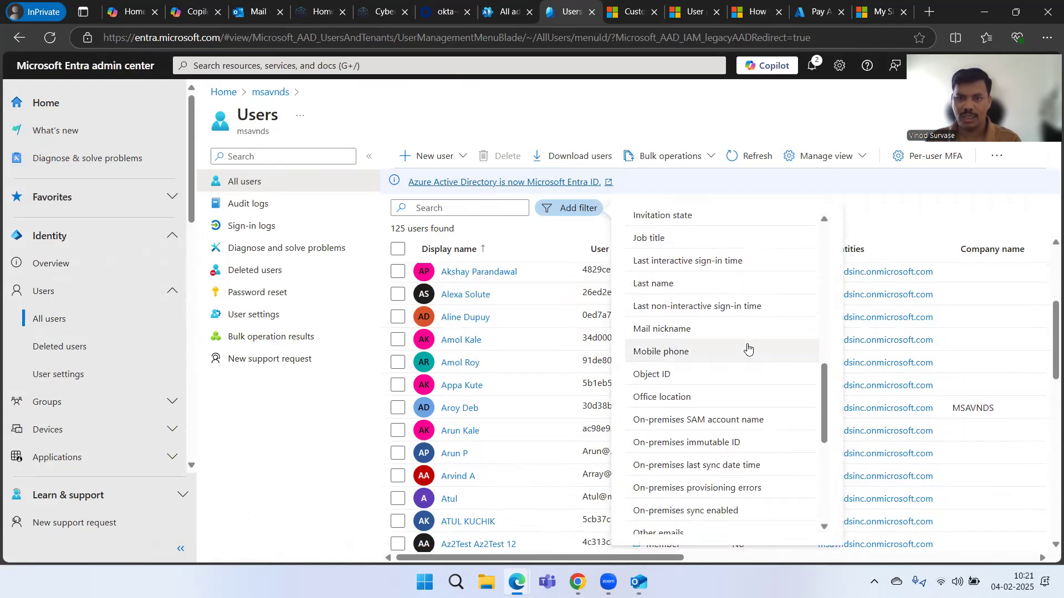
left_click(570, 208)
scroll(757, 322, "down", 1)
scroll(758, 332, "down", 6)
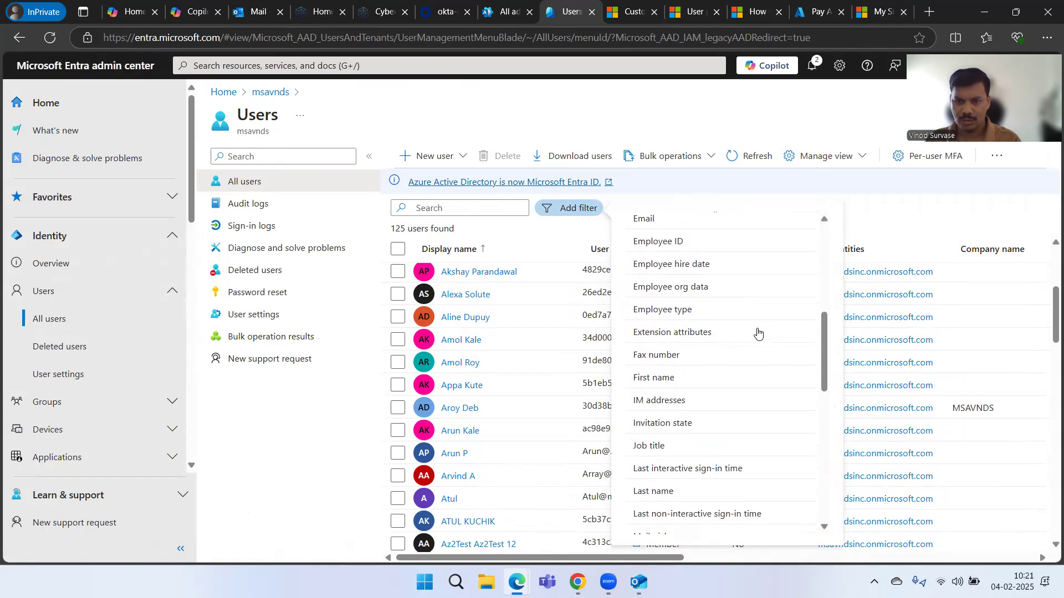
left_click(731, 422)
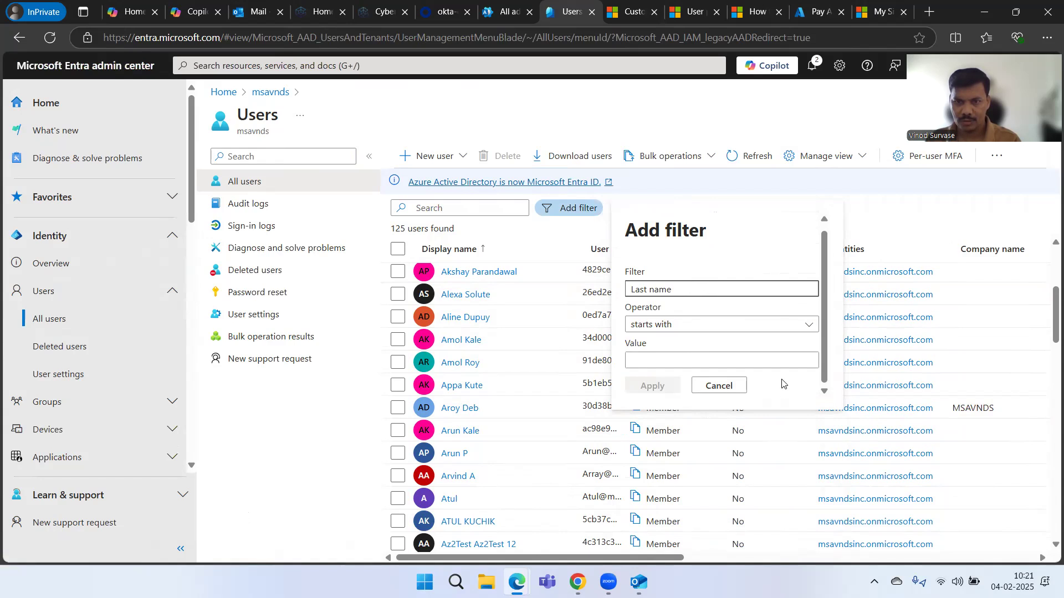
left_click(729, 385)
- Apply a Last interactive sign-in time >= Jan 31 2025 filter, narrowing the list to 1 user
scroll(729, 382, "down", 6)
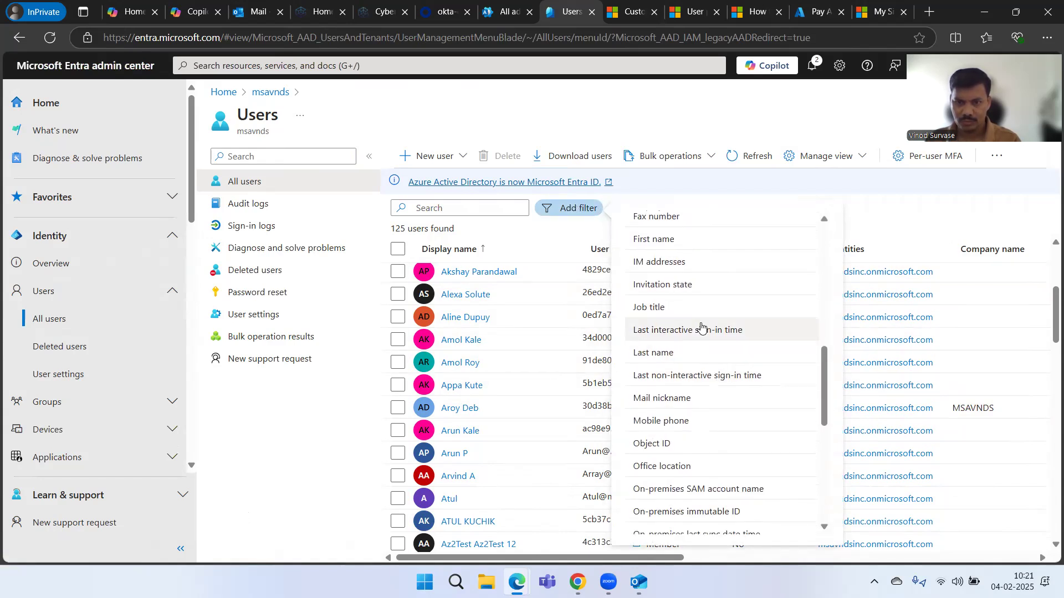
left_click(701, 328)
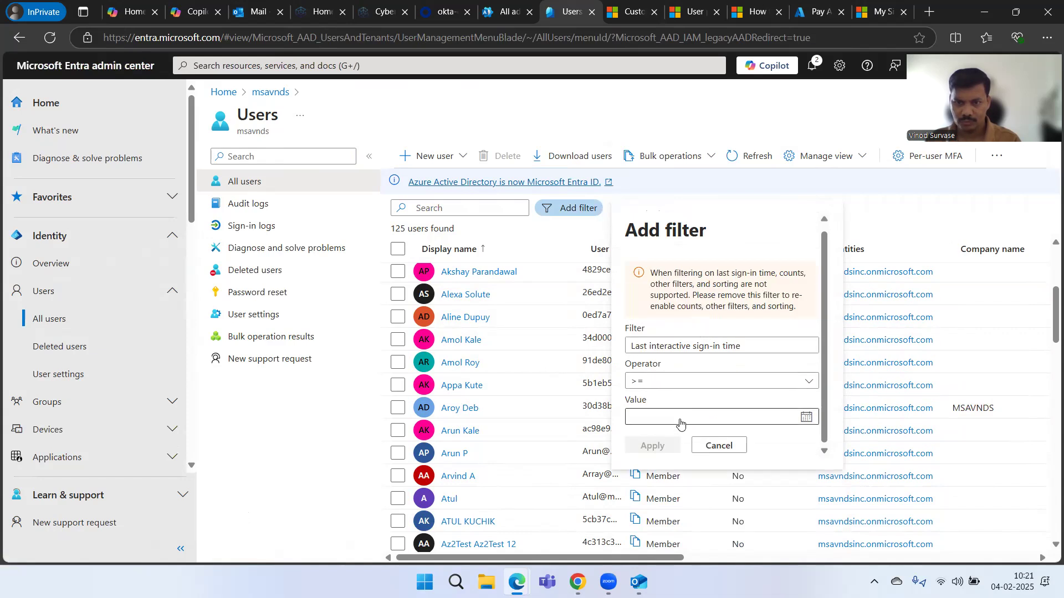
left_click(799, 422)
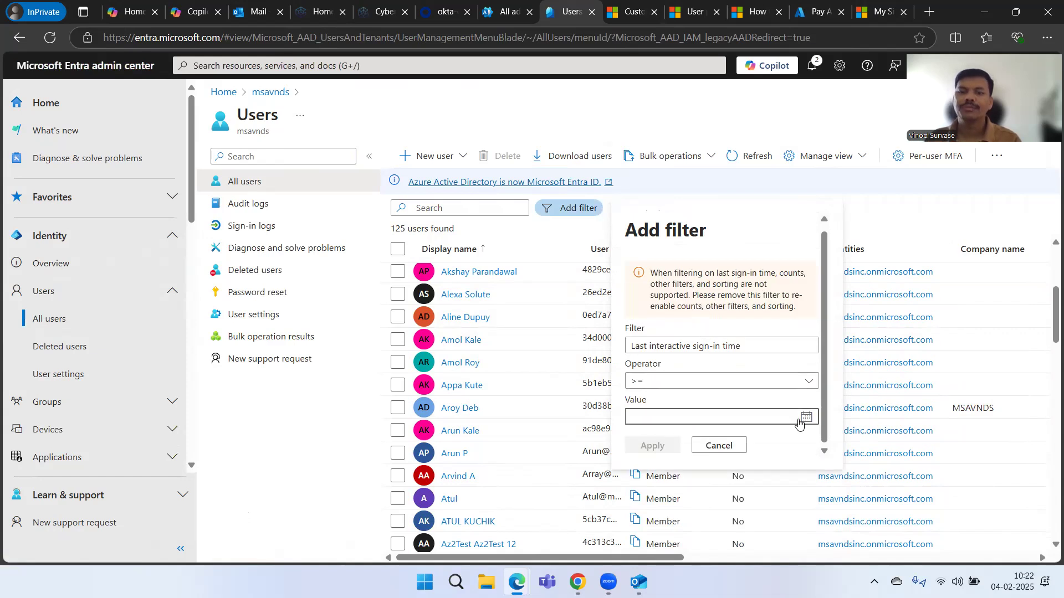
left_click(742, 282)
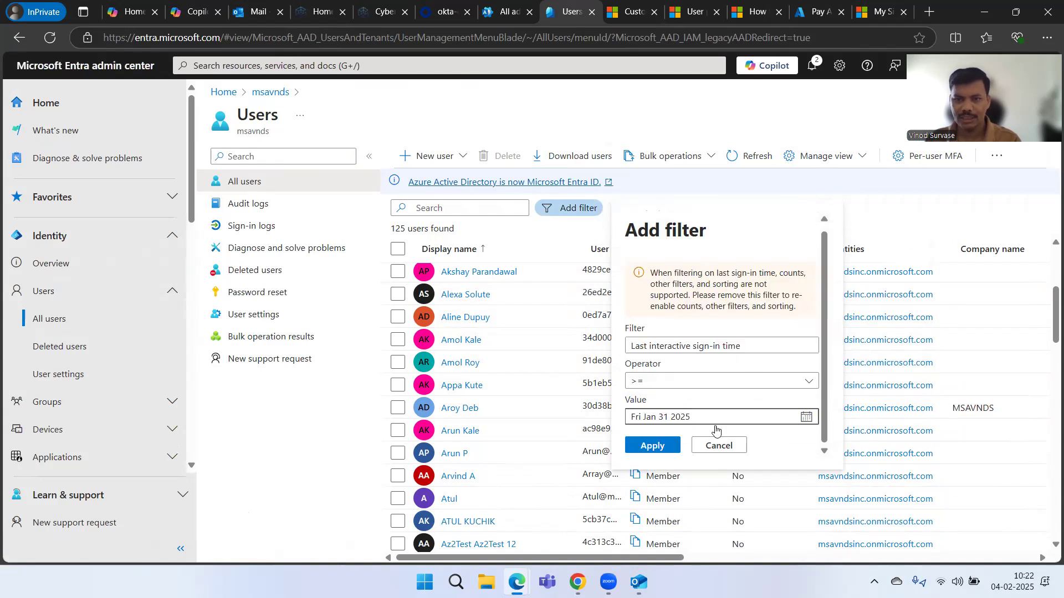
left_click(667, 445)
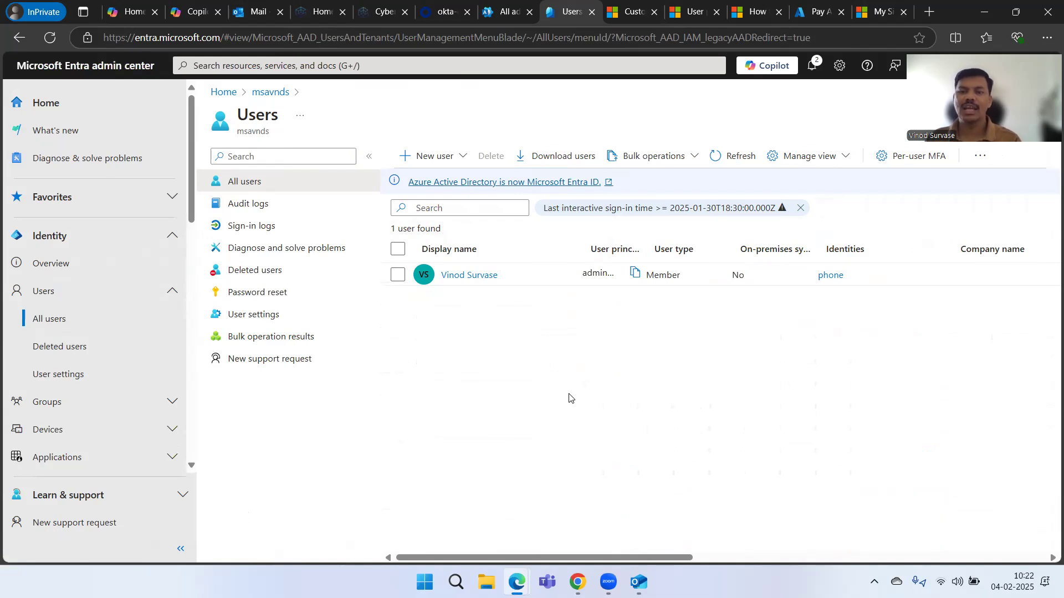
- Review the single result's columns, then remove the sign-in time filter chip
scroll(574, 393, "right", 10)
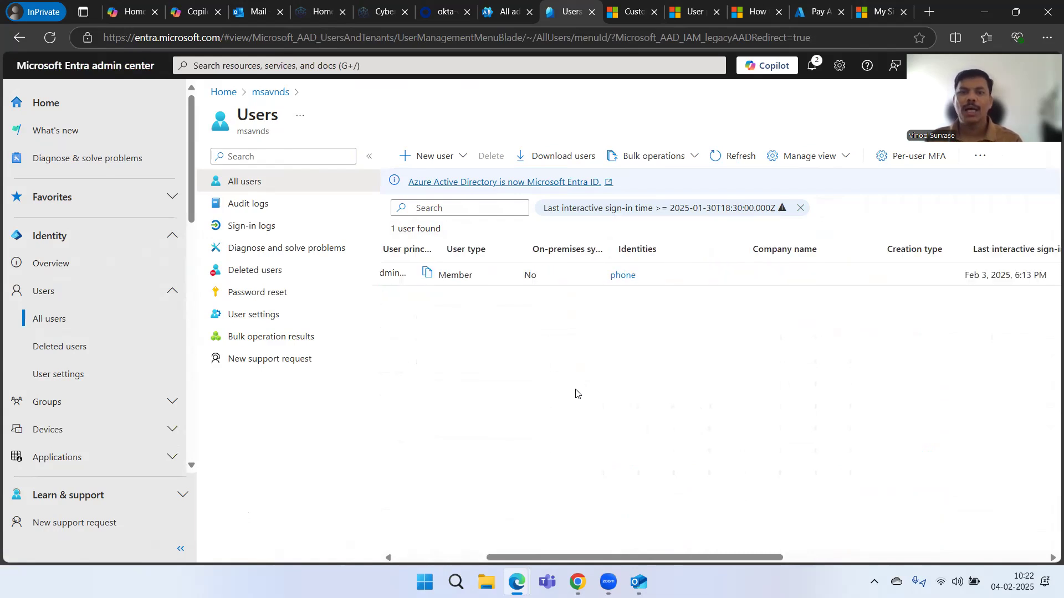
scroll(574, 394, "right", 3)
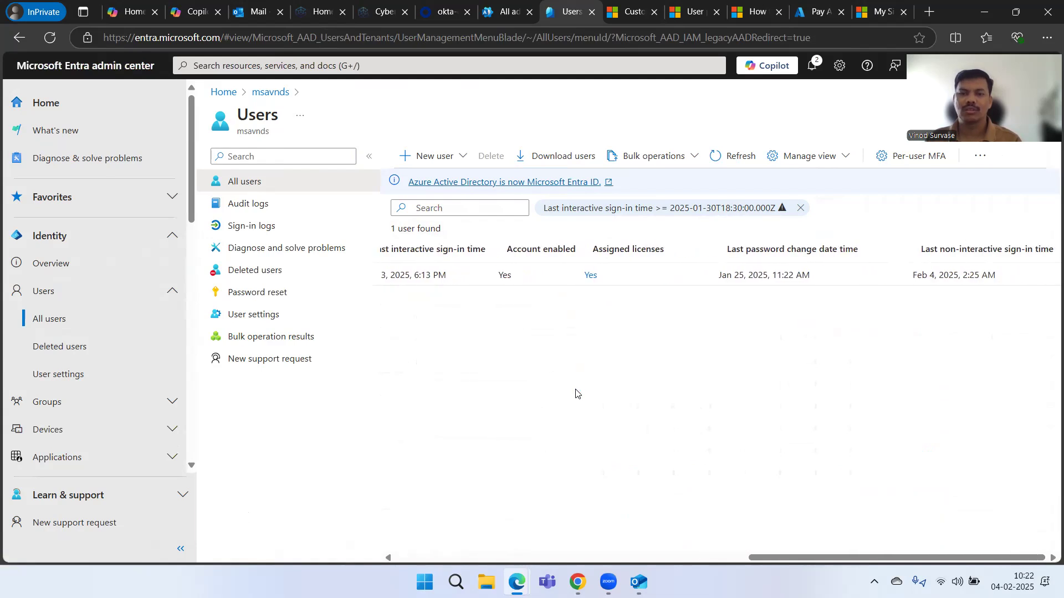
scroll(577, 393, "left", 13)
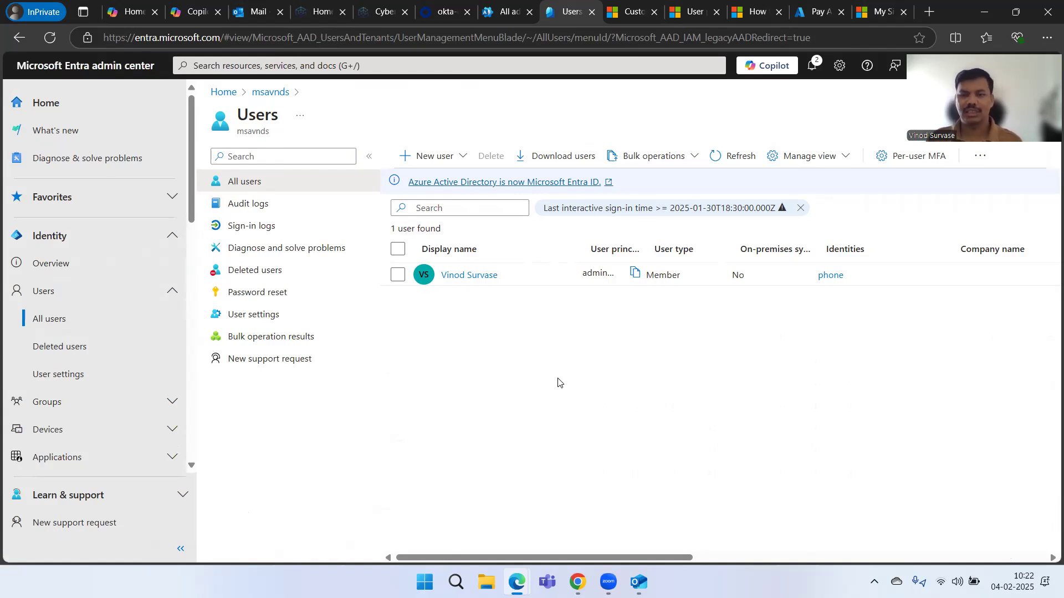
left_click(800, 209)
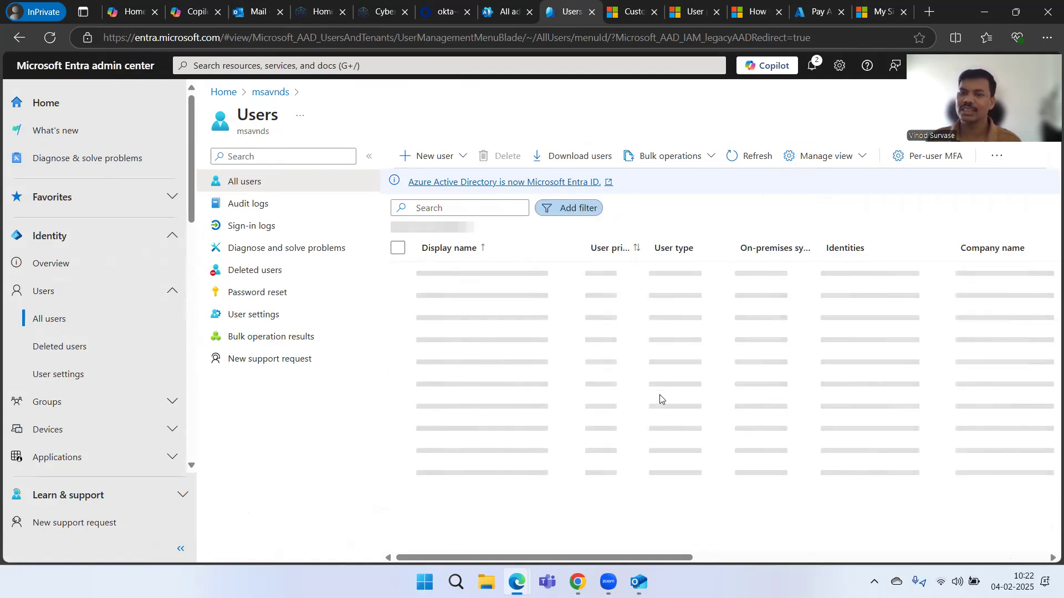